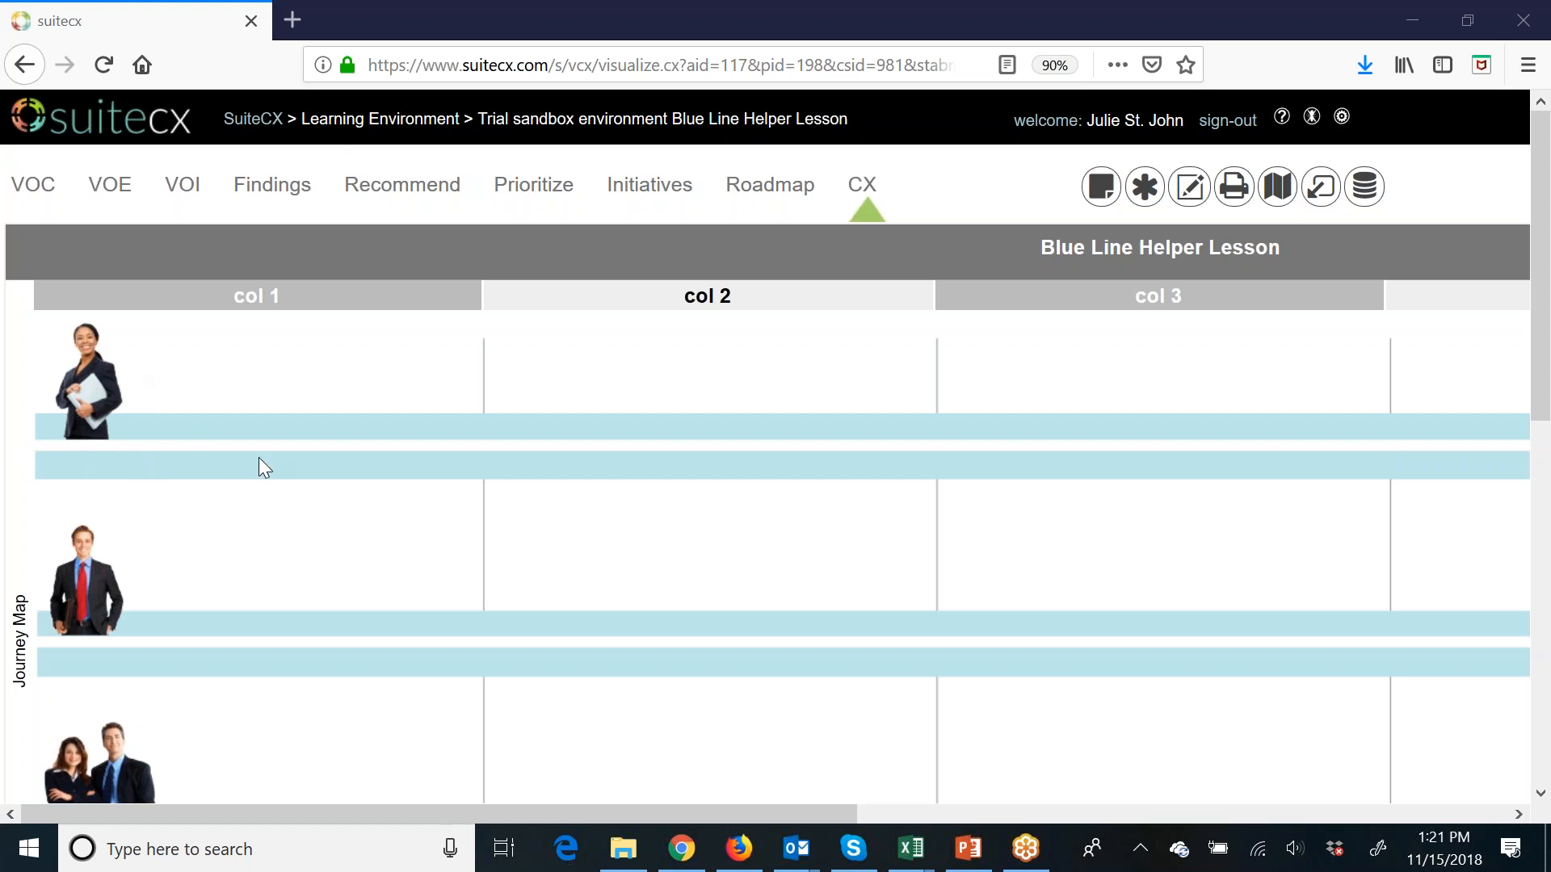
# Step: Examine the journey map's persona lines, Doing, Thinking and Feeling rows, and graph across all columns
pyautogui.scroll(-3, 577, 522)
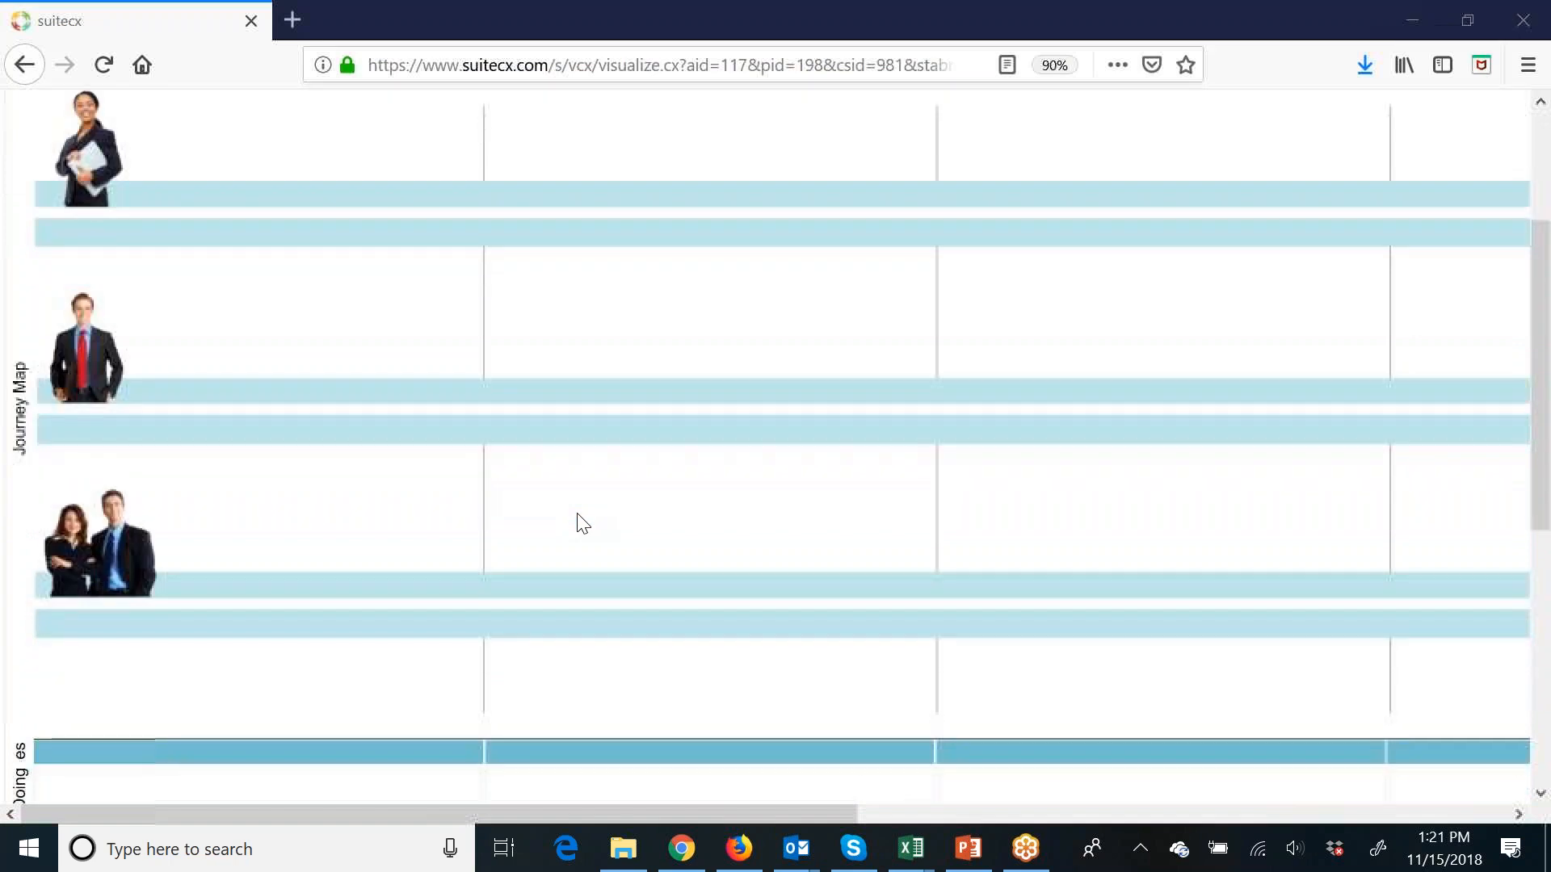
pyautogui.scroll(-3, 578, 517)
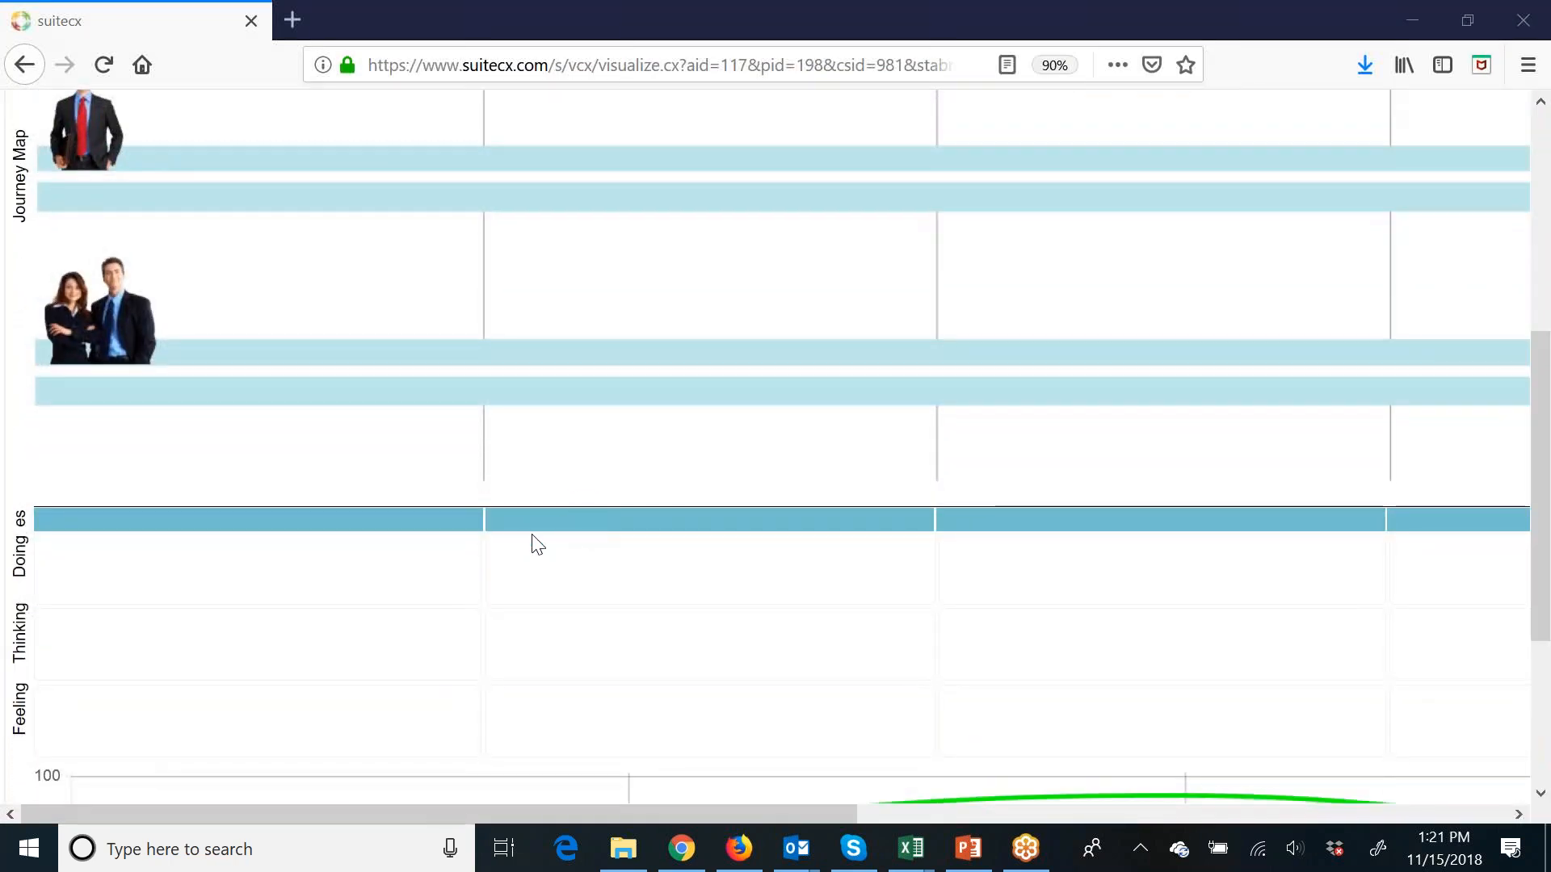
pyautogui.scroll(-2, 533, 539)
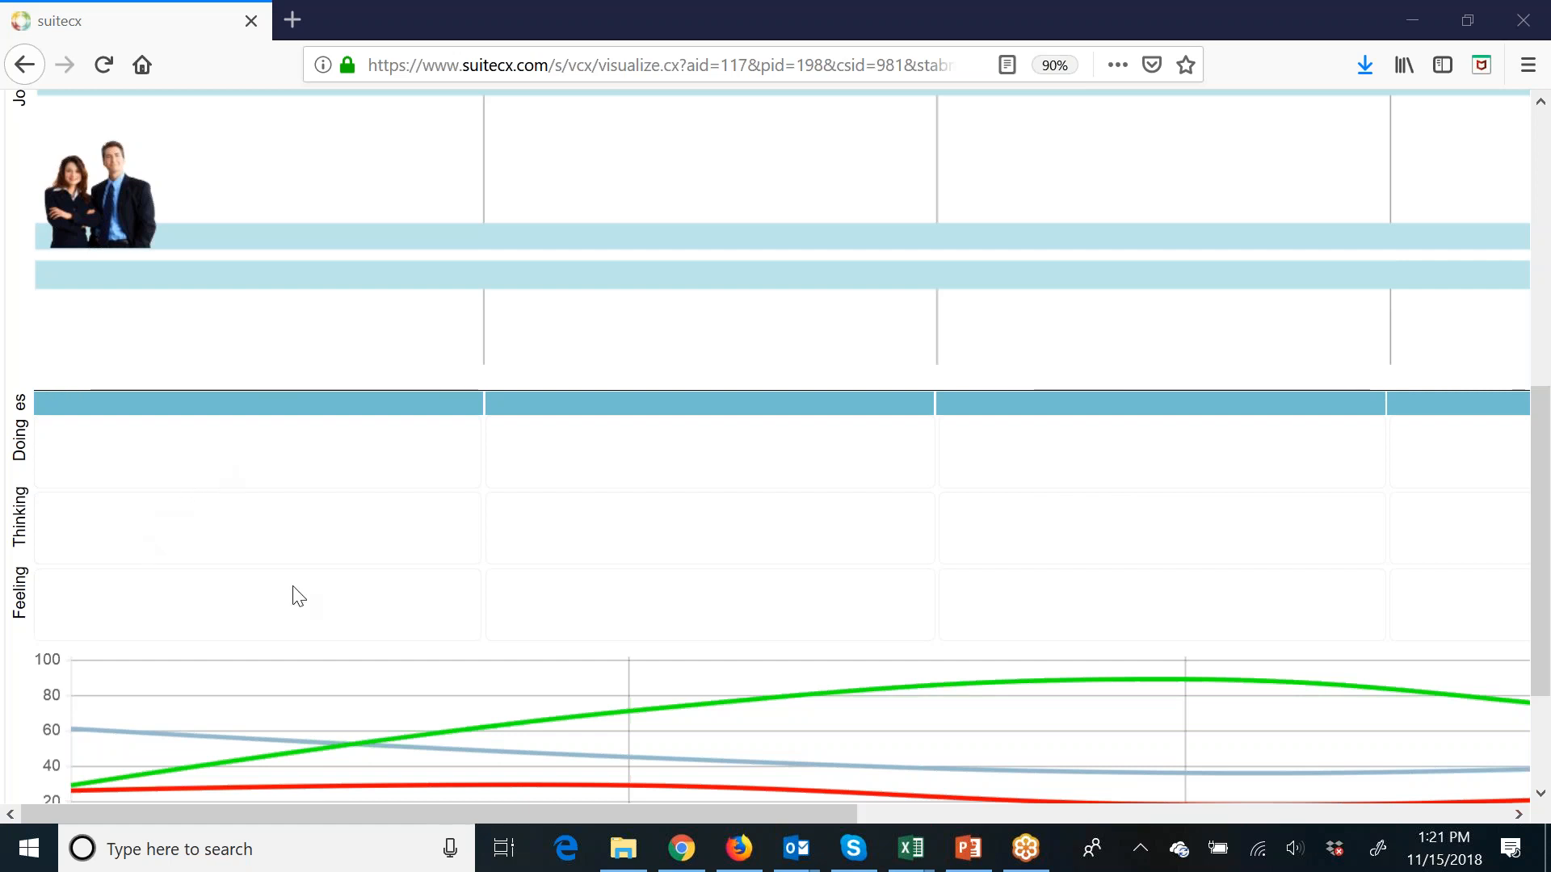
pyautogui.scroll(-3, 300, 595)
pyautogui.moveTo(836, 816); pyautogui.dragTo(502, 709)
pyautogui.scroll(1, 710, 605)
pyautogui.scroll(10, 712, 607)
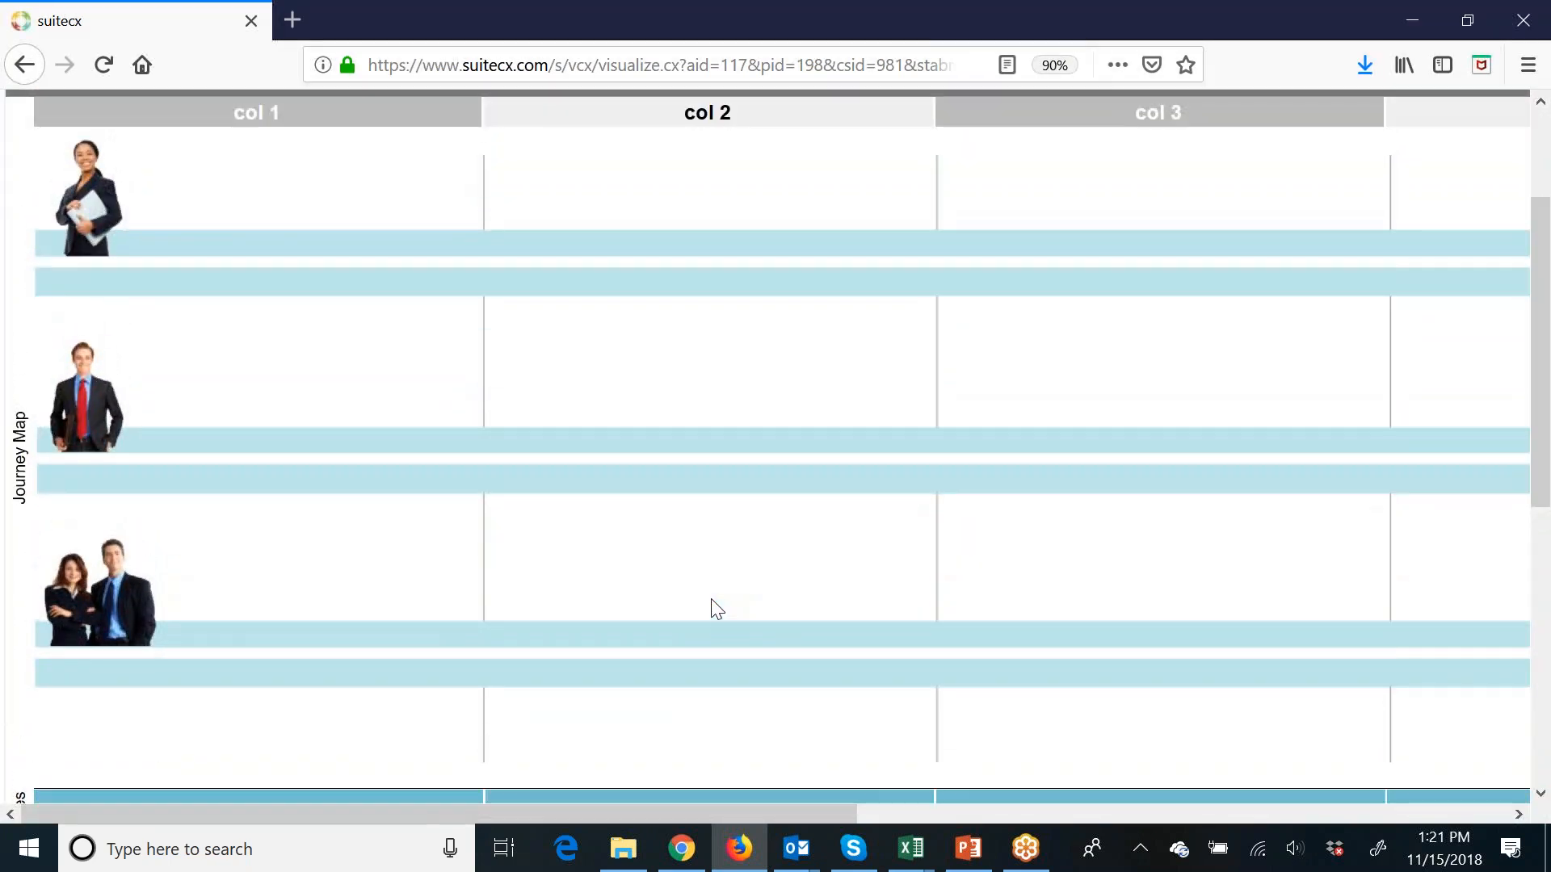
pyautogui.scroll(4, 716, 608)
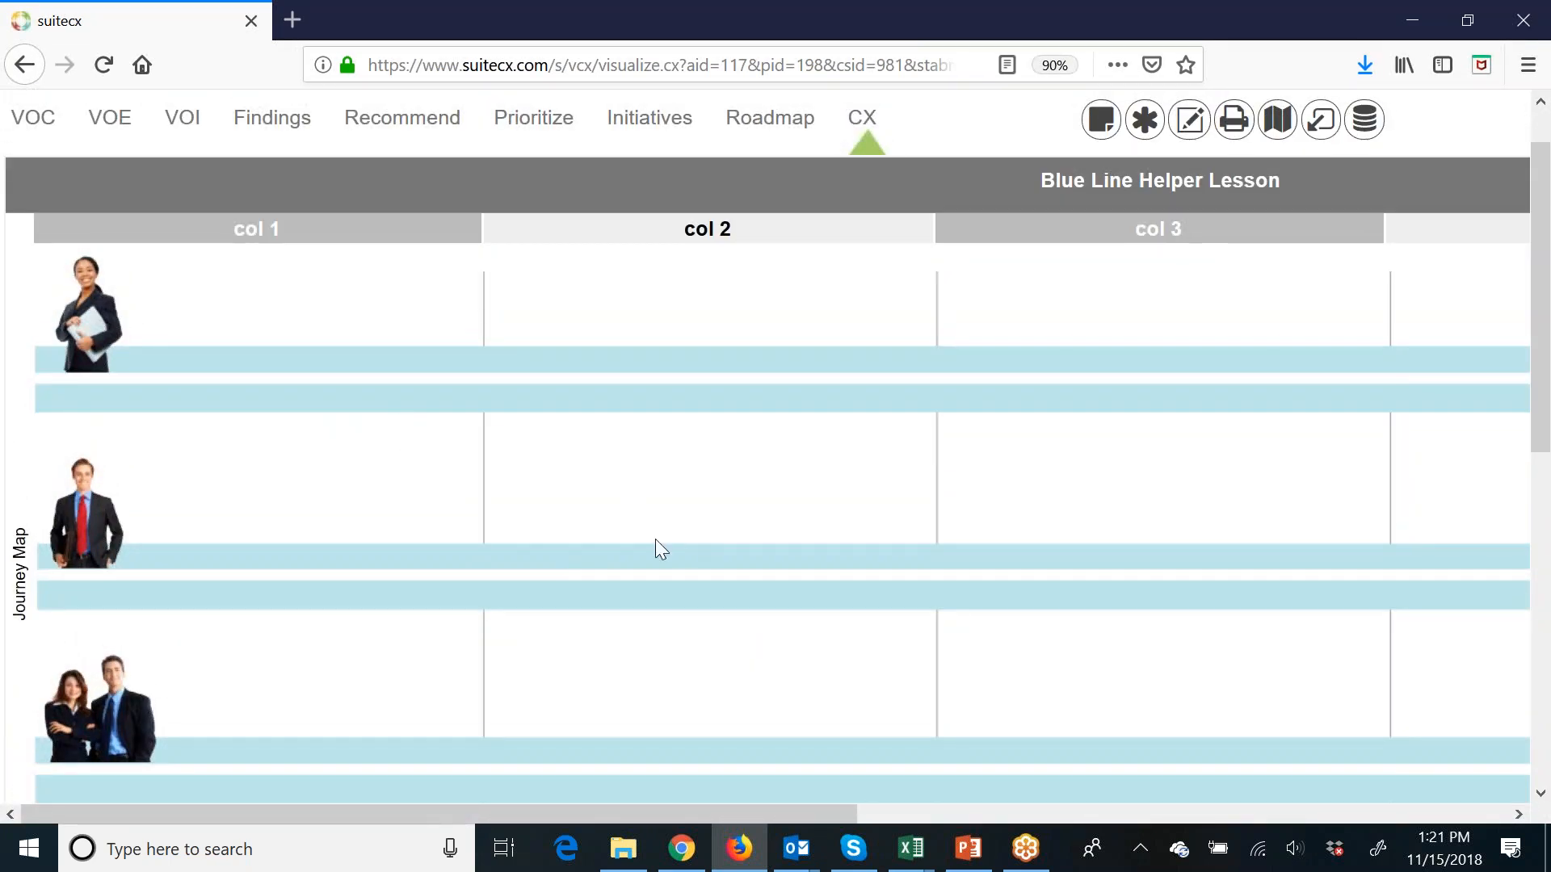
pyautogui.moveTo(724, 816); pyautogui.dragTo(257, 848)
pyautogui.scroll(2, 1063, 416)
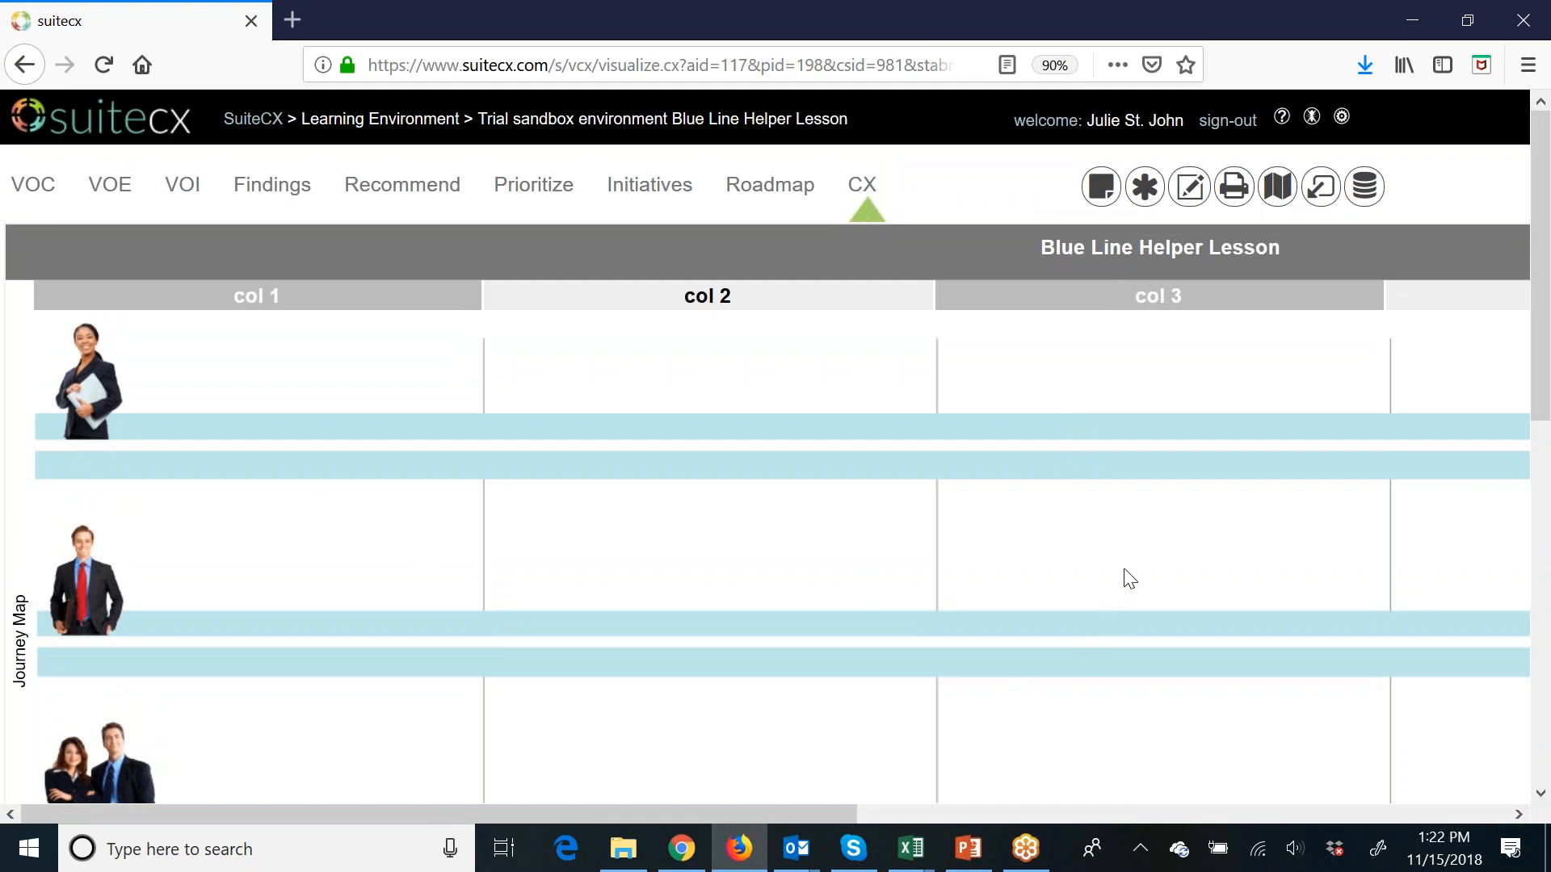
# Step: Place a Smallest Job blue line helper on the first persona's line in col 1 and a downward line to the second persona in col 2
pyautogui.click(1145, 186)
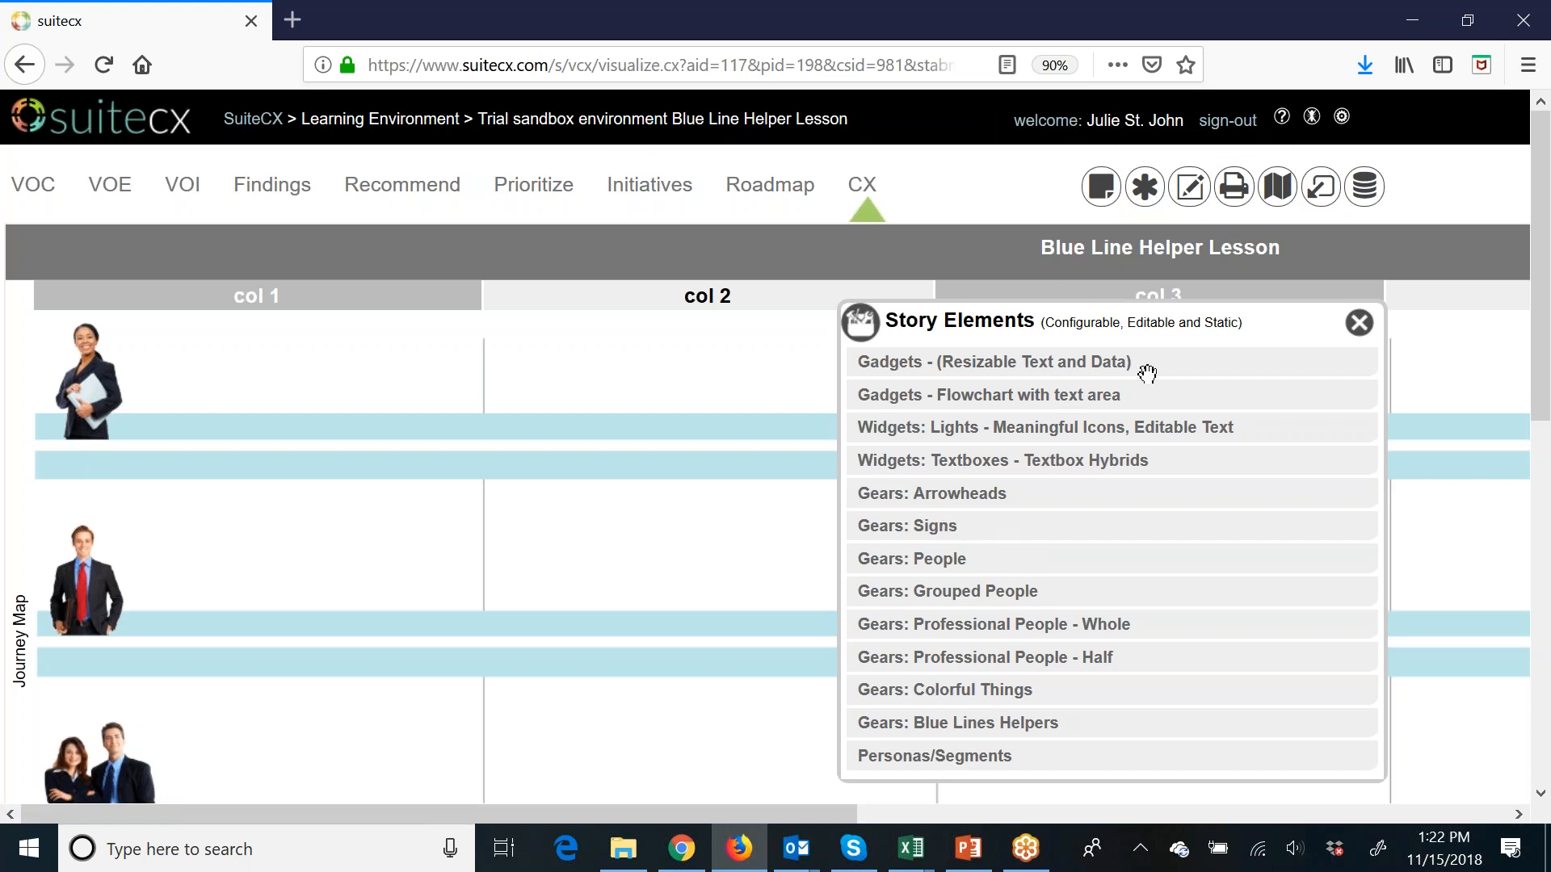
pyautogui.moveTo(1116, 315); pyautogui.dragTo(1102, 178)
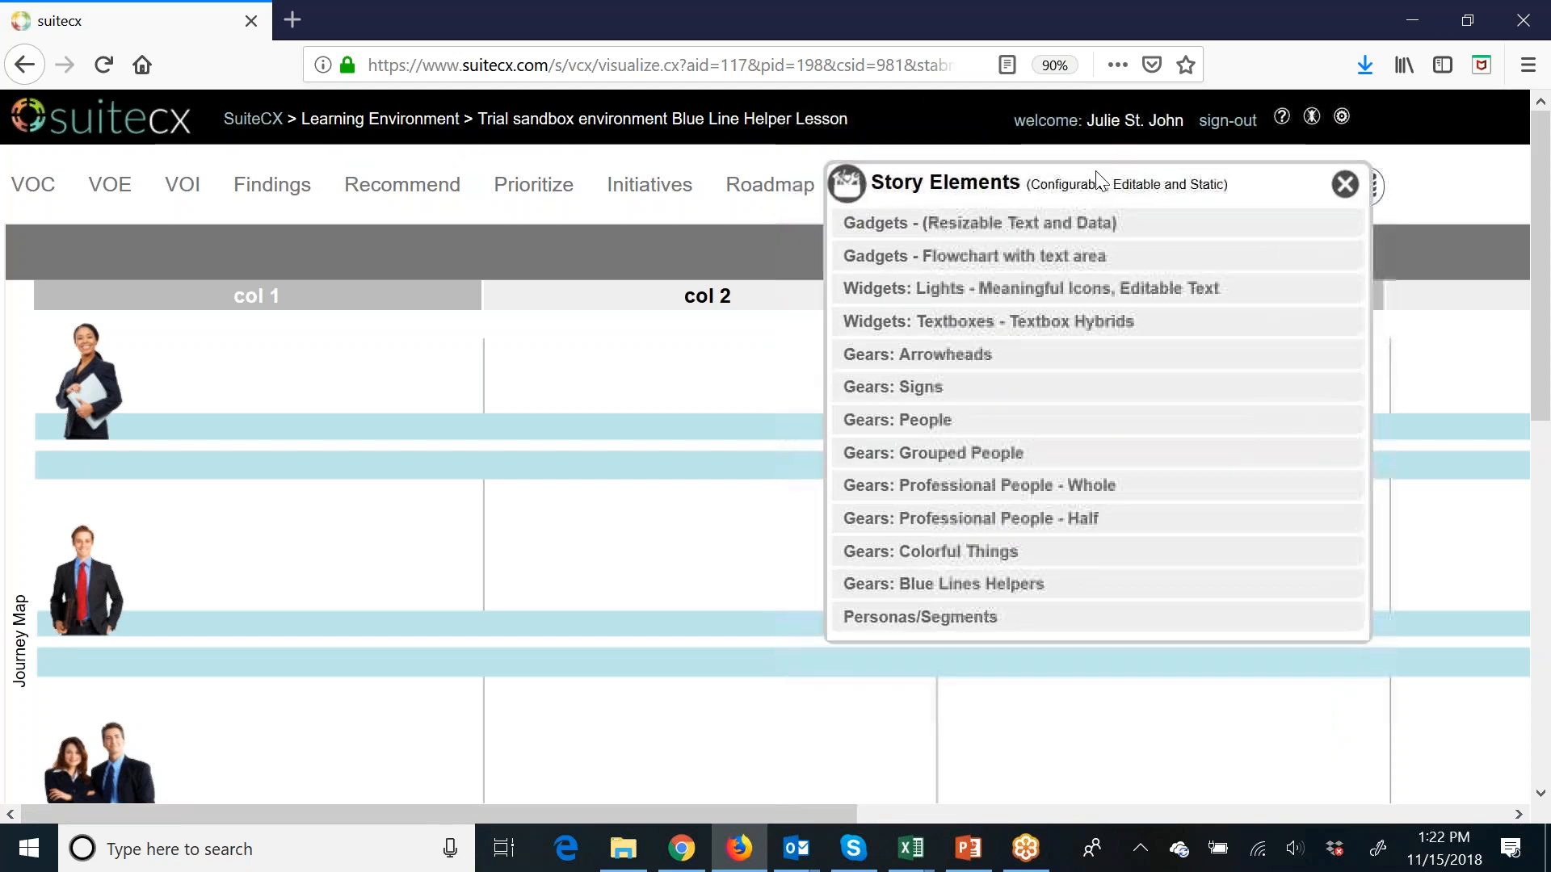
pyautogui.click(1028, 586)
pyautogui.moveTo(1145, 176); pyautogui.dragTo(1153, 119)
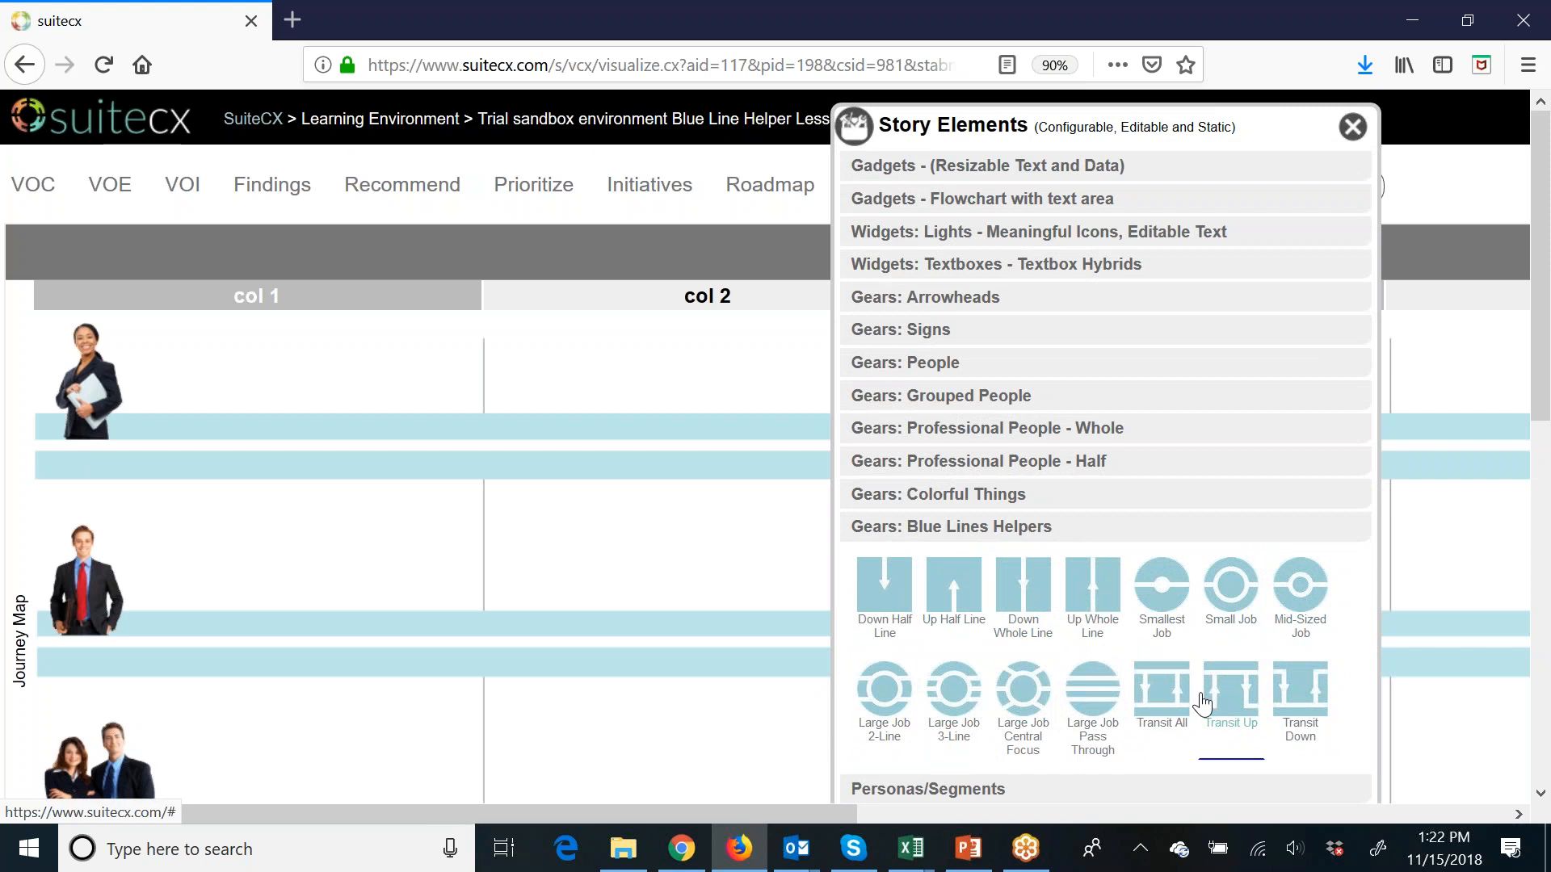
pyautogui.moveTo(1172, 639); pyautogui.dragTo(390, 411)
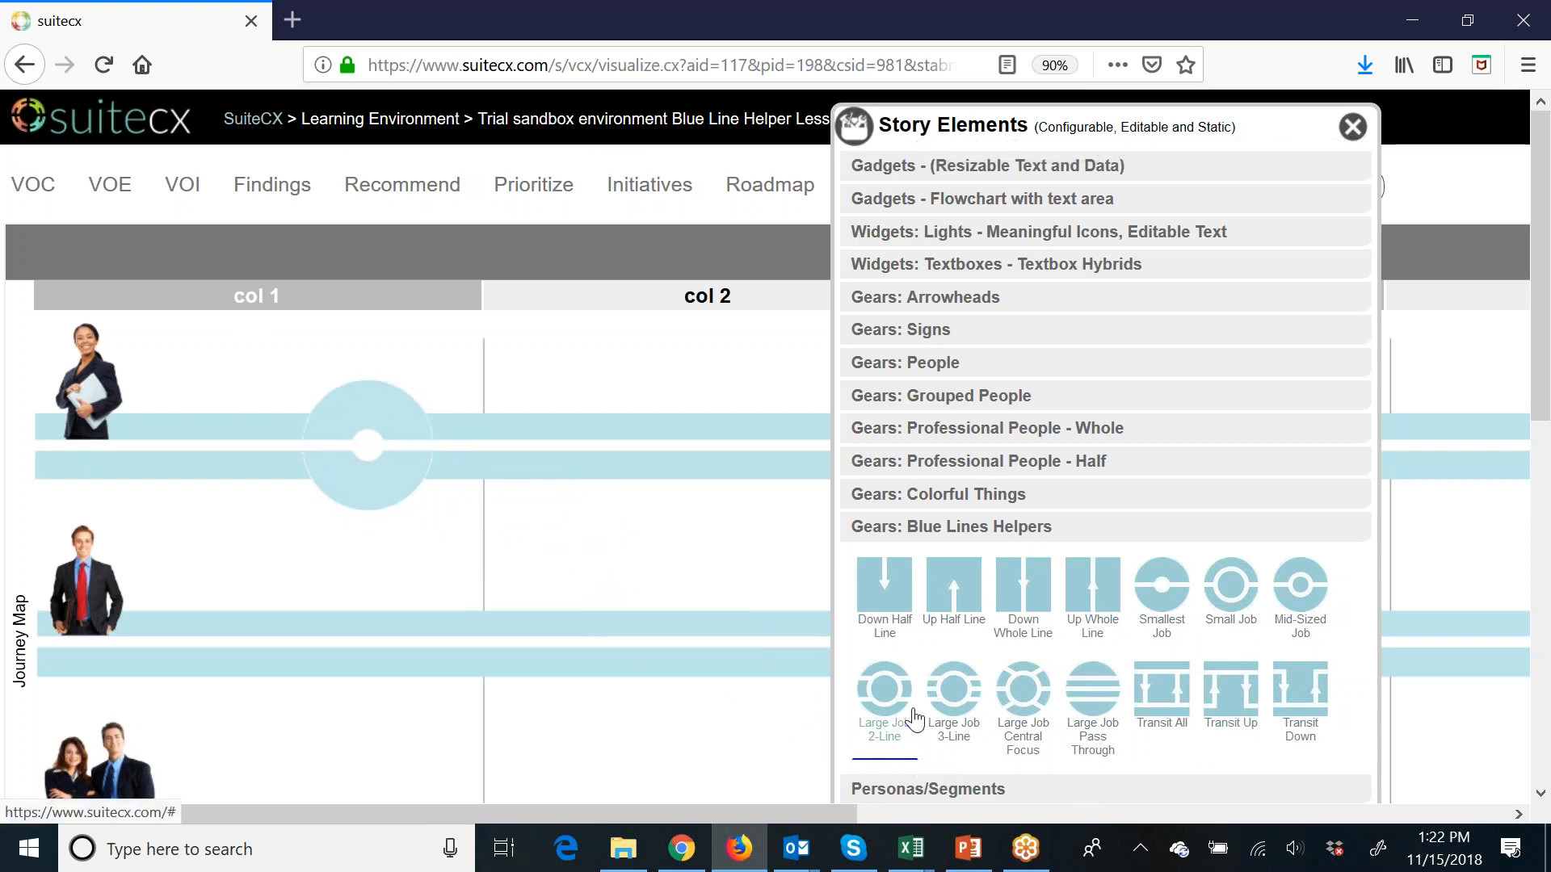
pyautogui.moveTo(1034, 649); pyautogui.dragTo(614, 480)
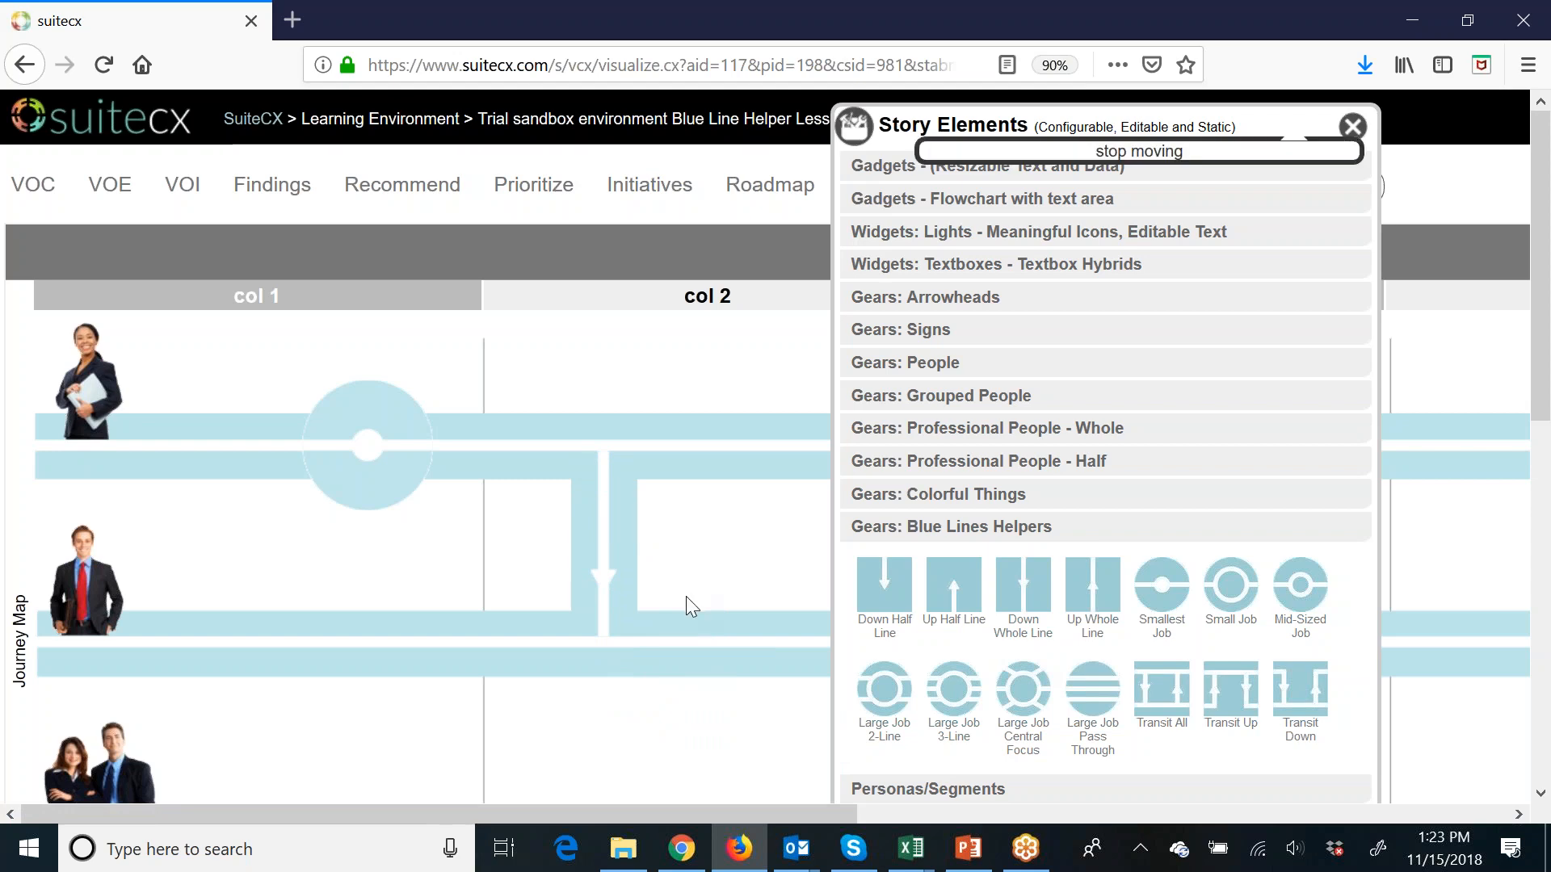
# Step: Add a Large Job 3-Line blue line helper and place it in col 3 across all three persona lines
pyautogui.scroll(-3, 687, 599)
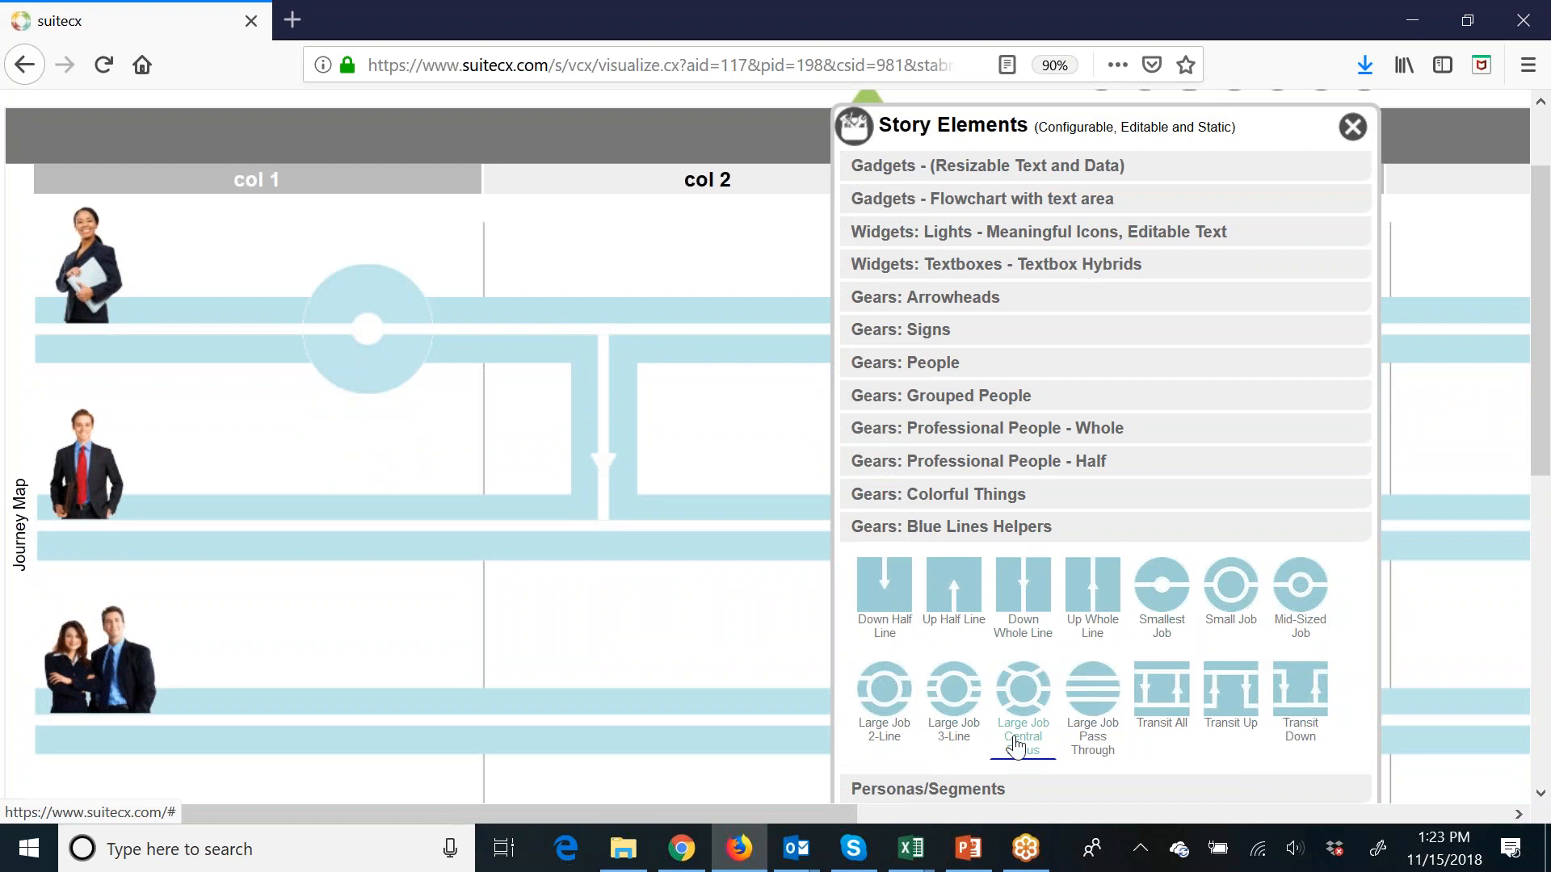
pyautogui.click(961, 727)
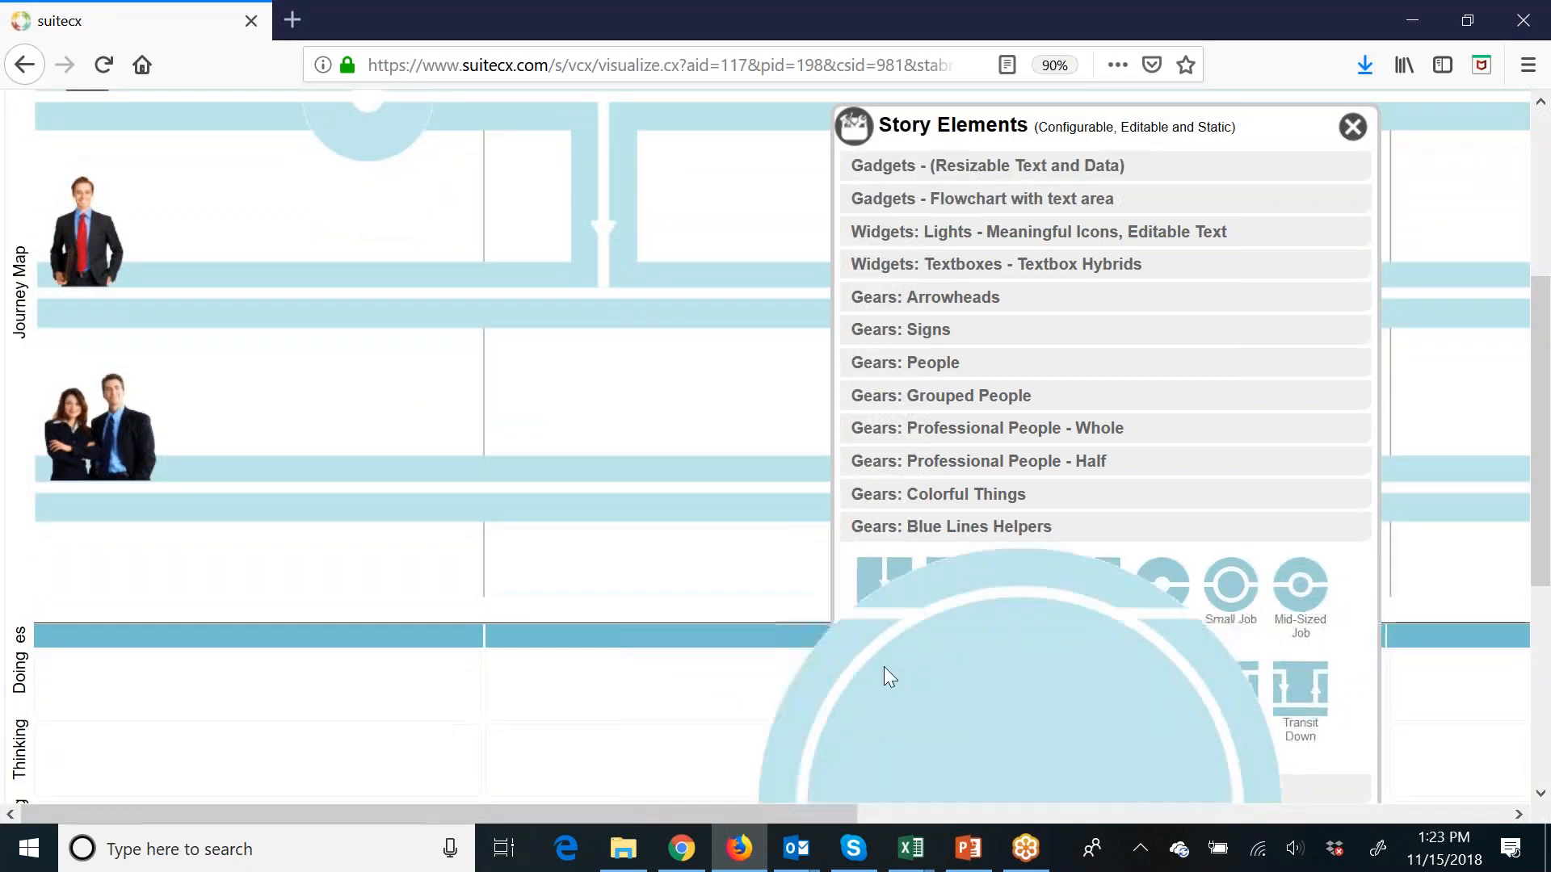
pyautogui.click(1352, 126)
pyautogui.moveTo(735, 430); pyautogui.dragTo(1126, 279)
pyautogui.scroll(3, 1293, 563)
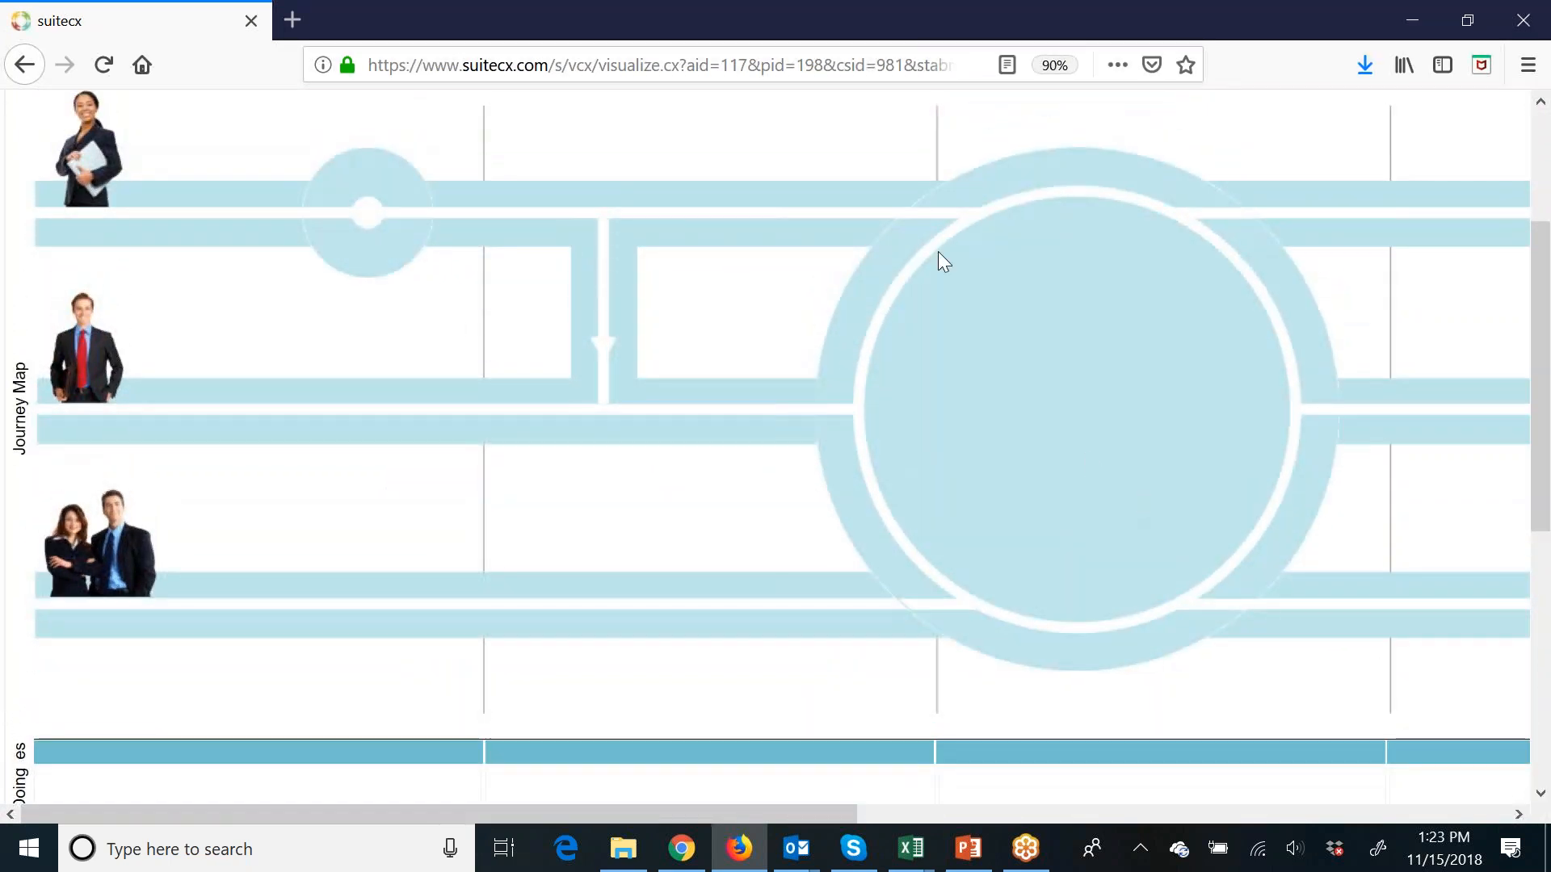
# Step: Add a Mid-Sized Job blue line helper and place it on the third persona's line, where col 1 meets col 2
pyautogui.moveTo(852, 806); pyautogui.dragTo(564, 817)
pyautogui.scroll(5, 810, 566)
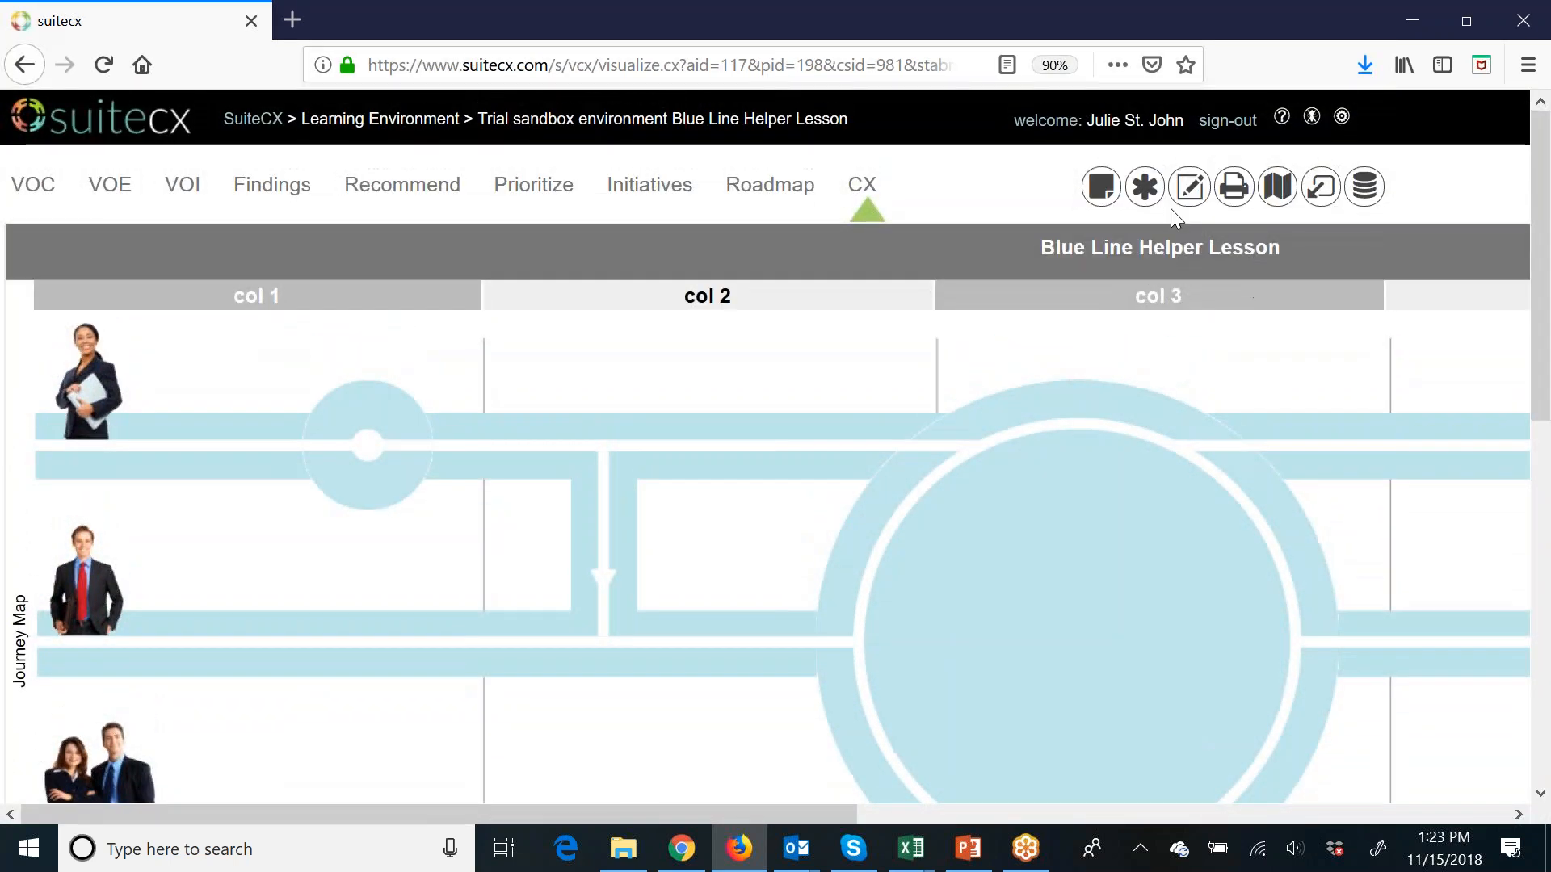
pyautogui.click(1144, 187)
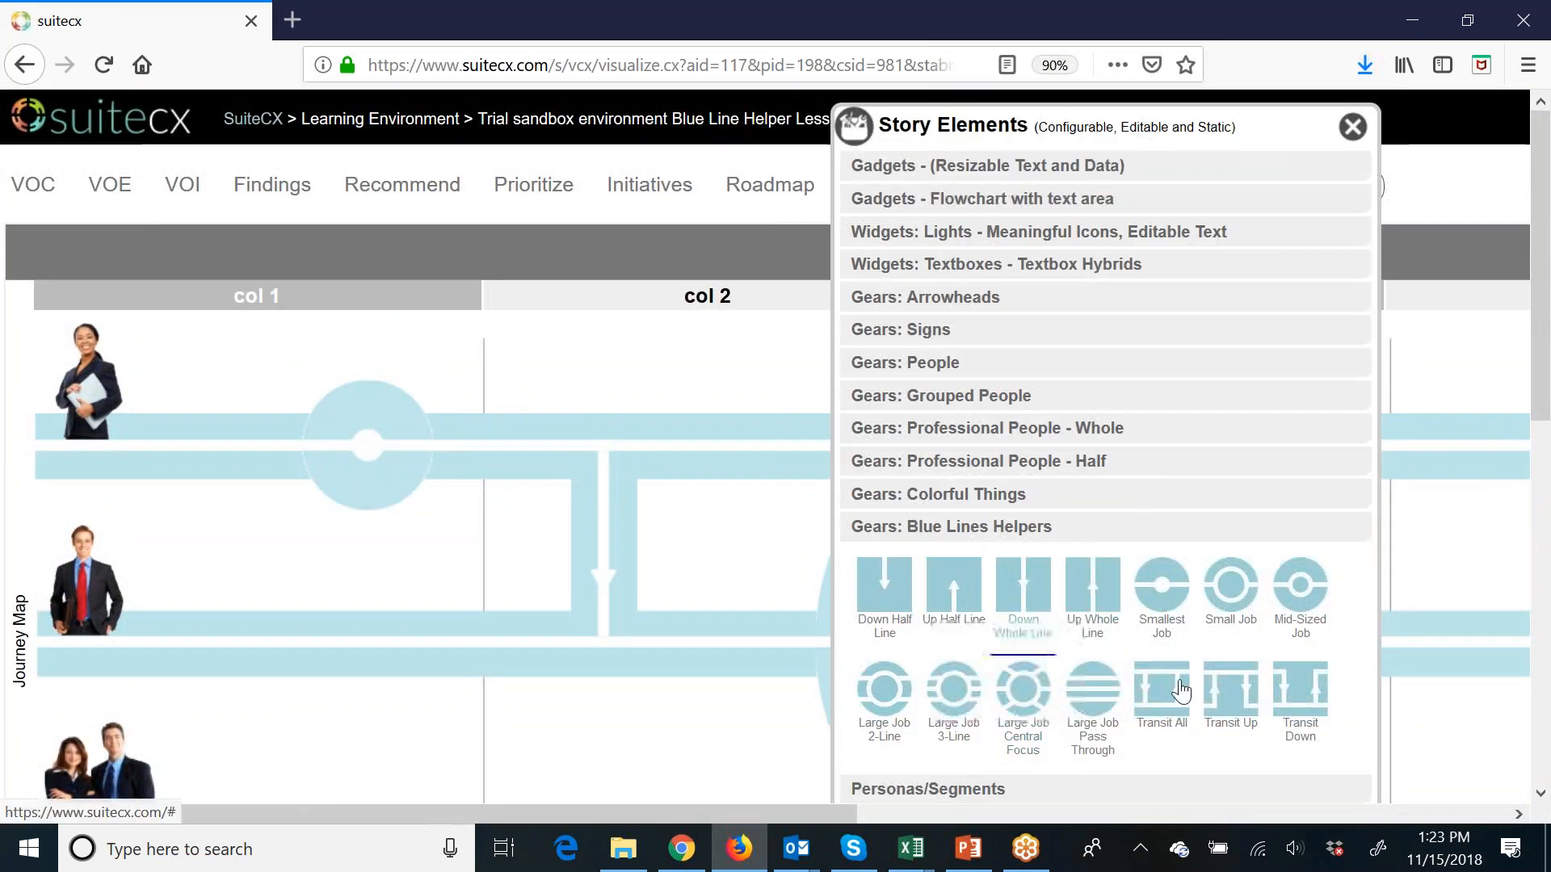
pyautogui.click(1298, 630)
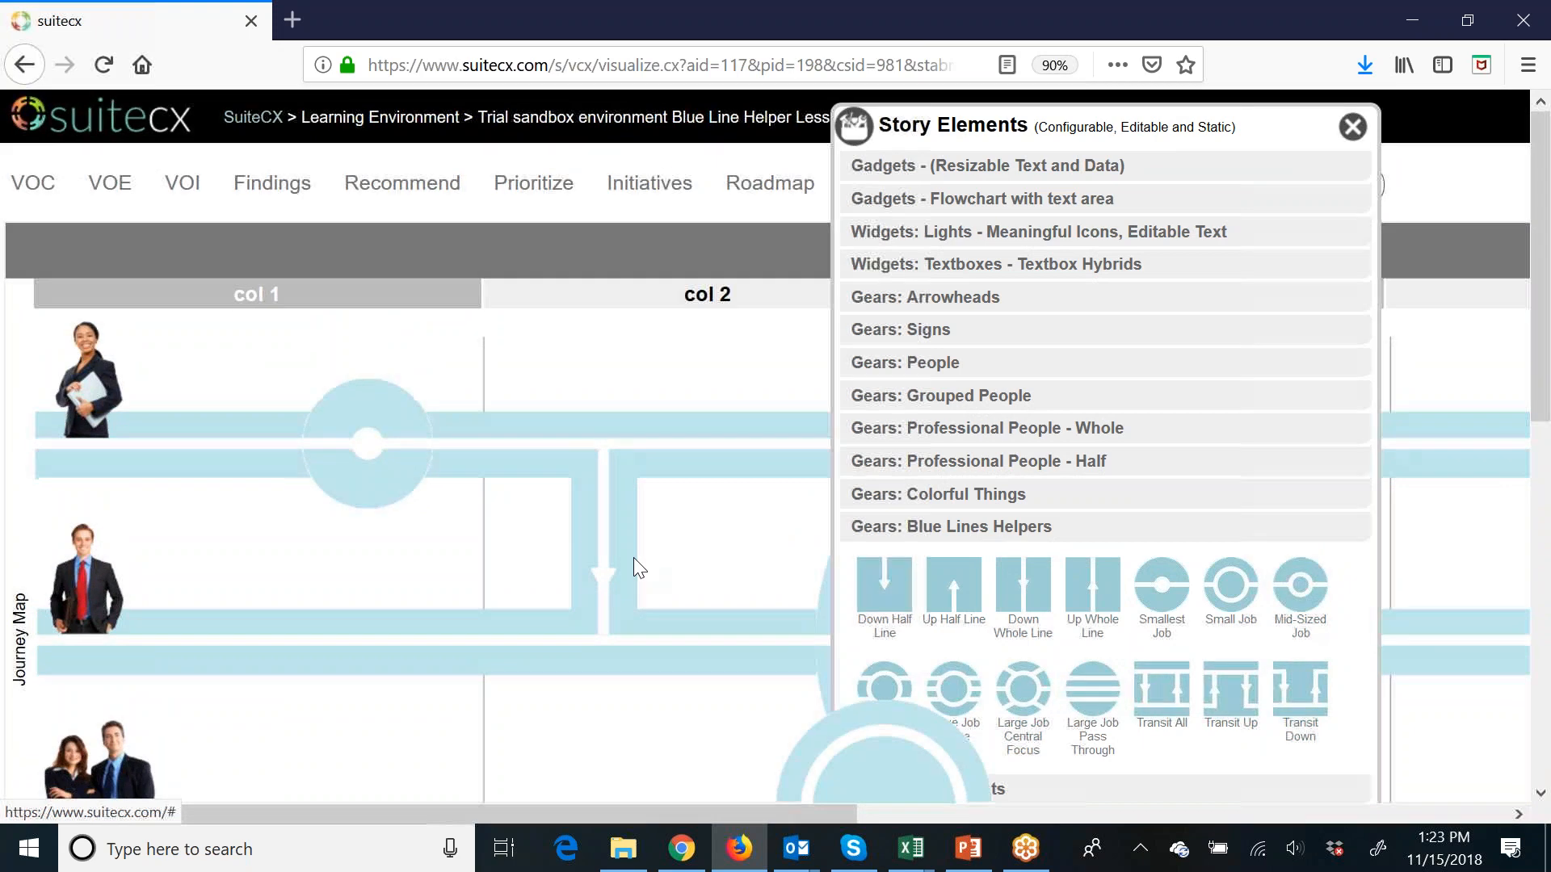
pyautogui.scroll(-4, 638, 567)
pyautogui.moveTo(894, 518); pyautogui.dragTo(491, 505)
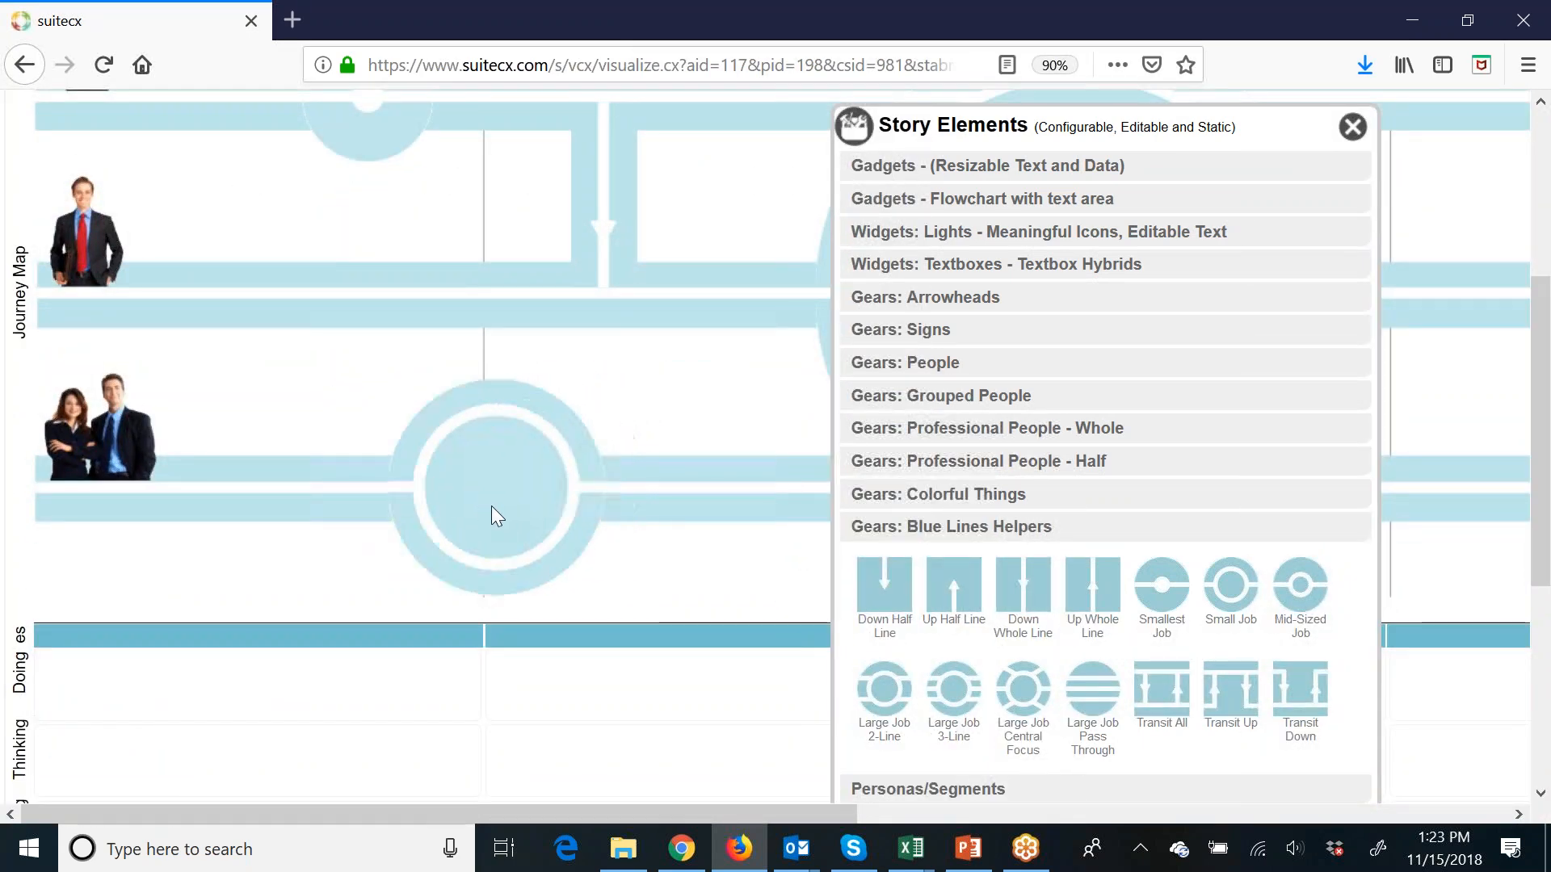
pyautogui.click(1352, 127)
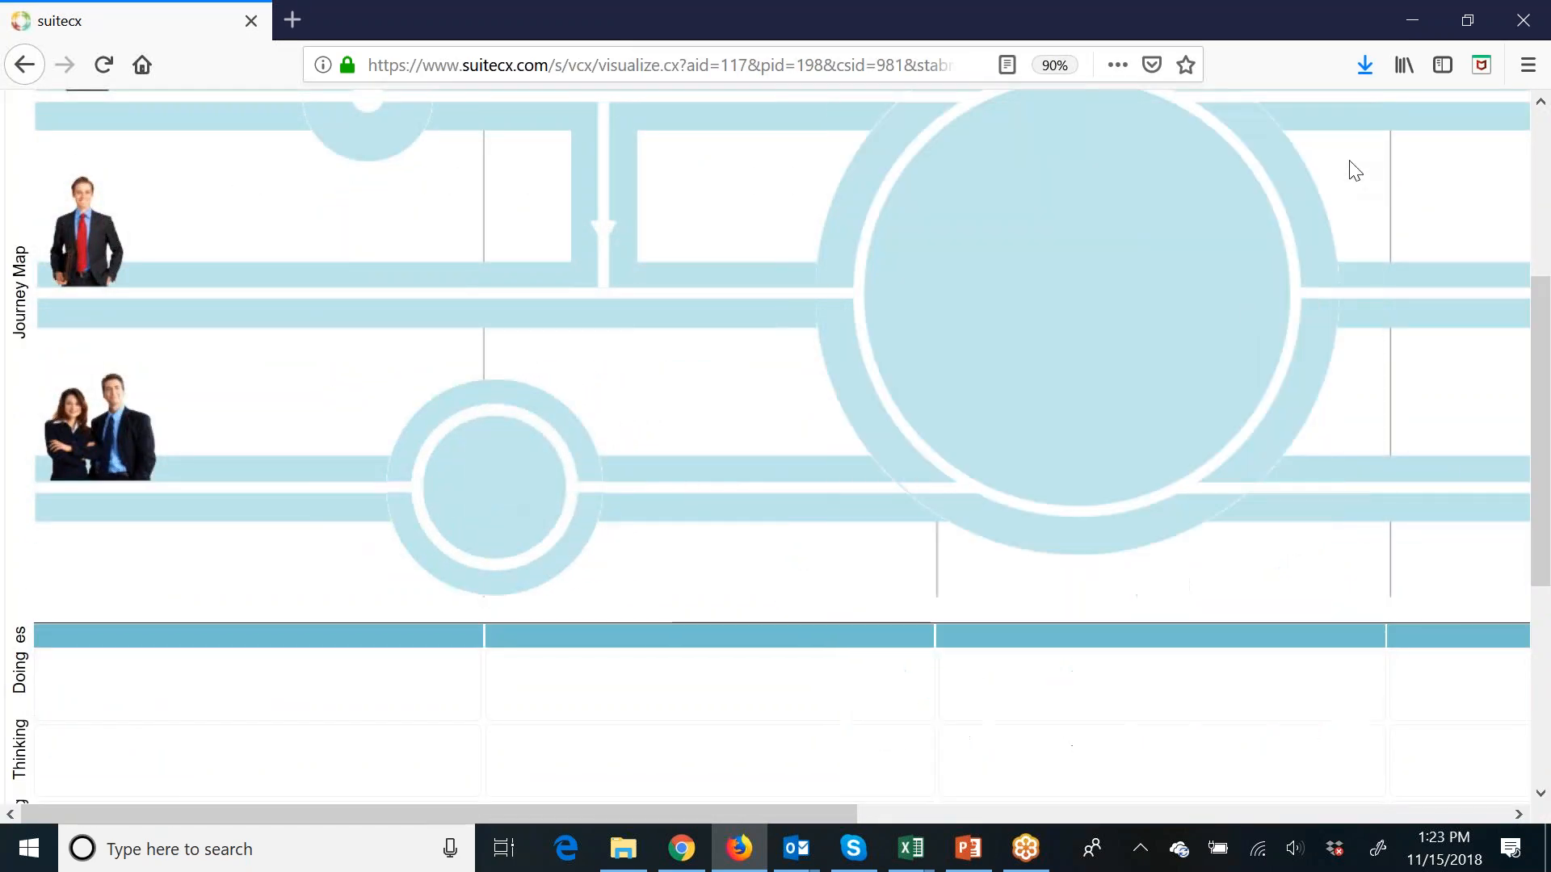
# Step: Reload the map page and return to its header
pyautogui.scroll(2, 766, 400)
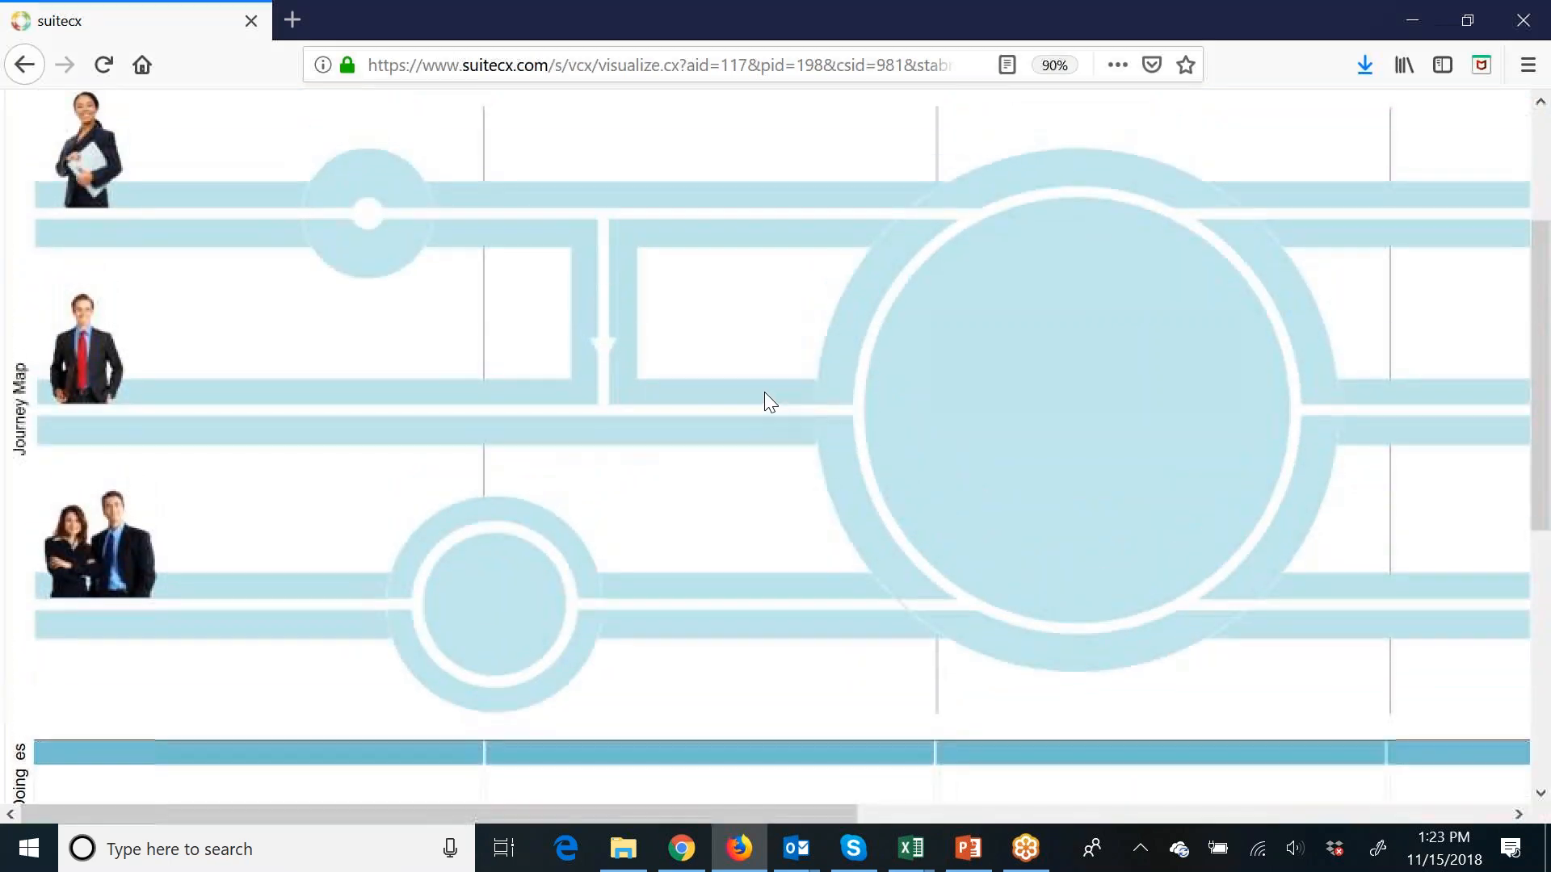
pyautogui.scroll(2, 764, 396)
pyautogui.click(96, 69)
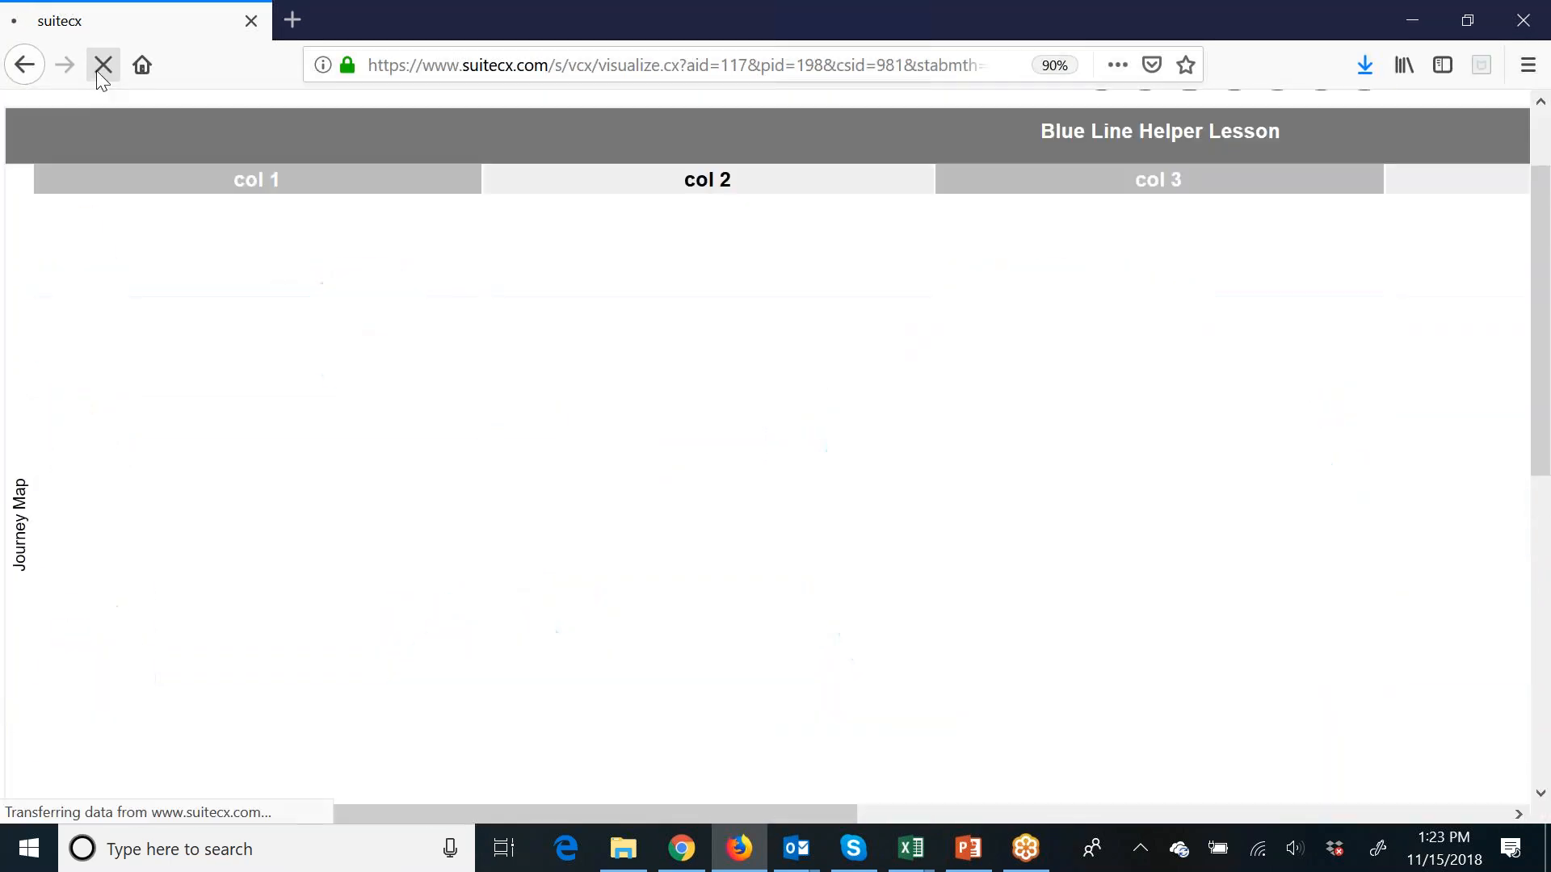
pyautogui.scroll(2, 728, 494)
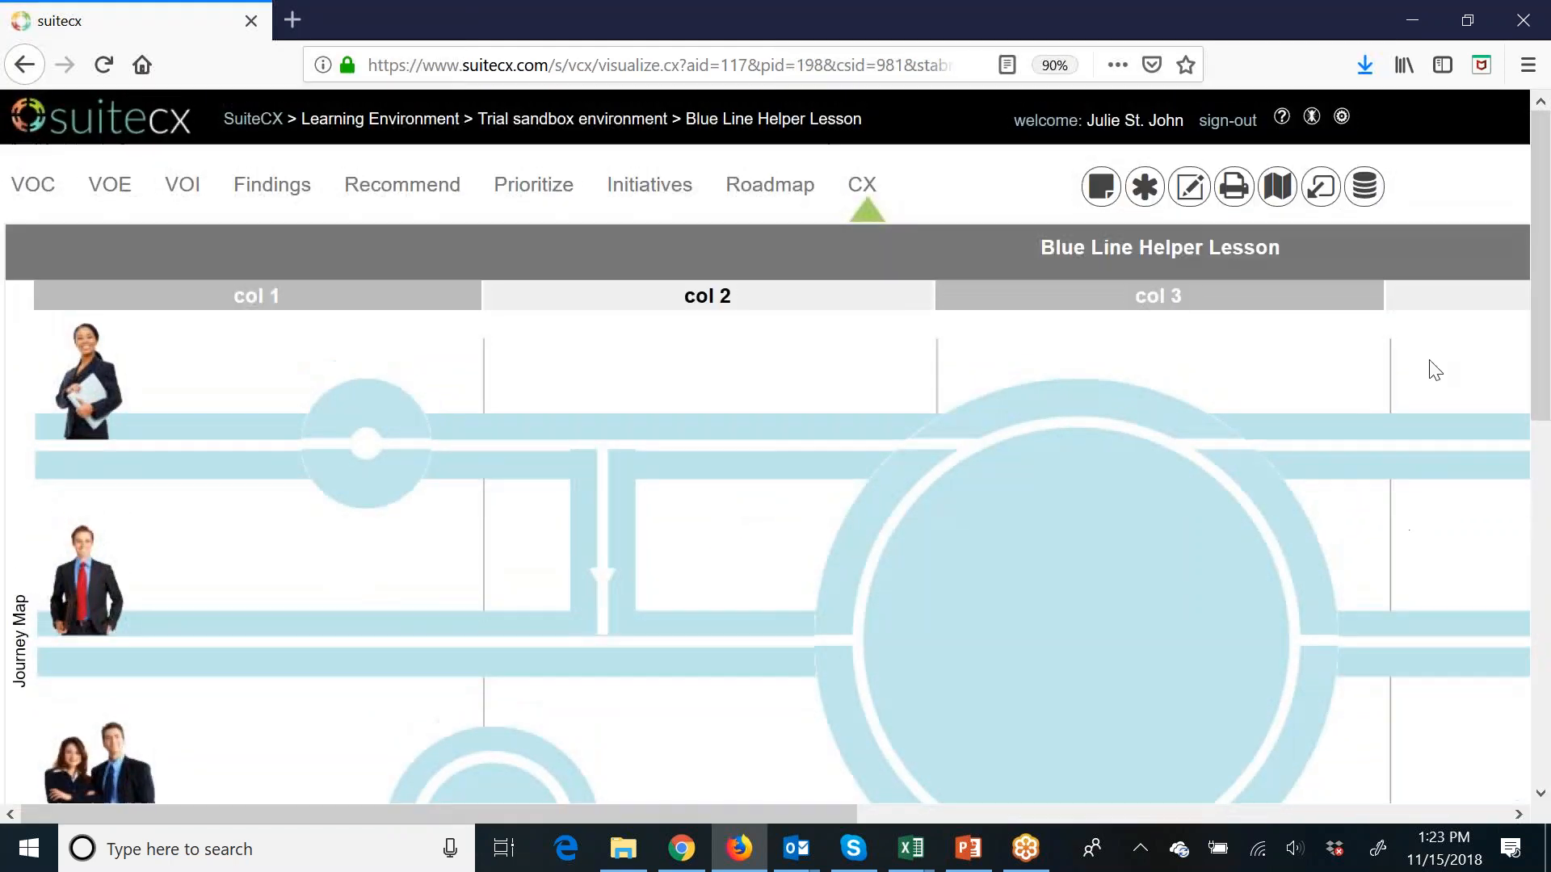
# Step: Open the unused IPoint inventory and list it by Default Lifecycle
pyautogui.click(1325, 202)
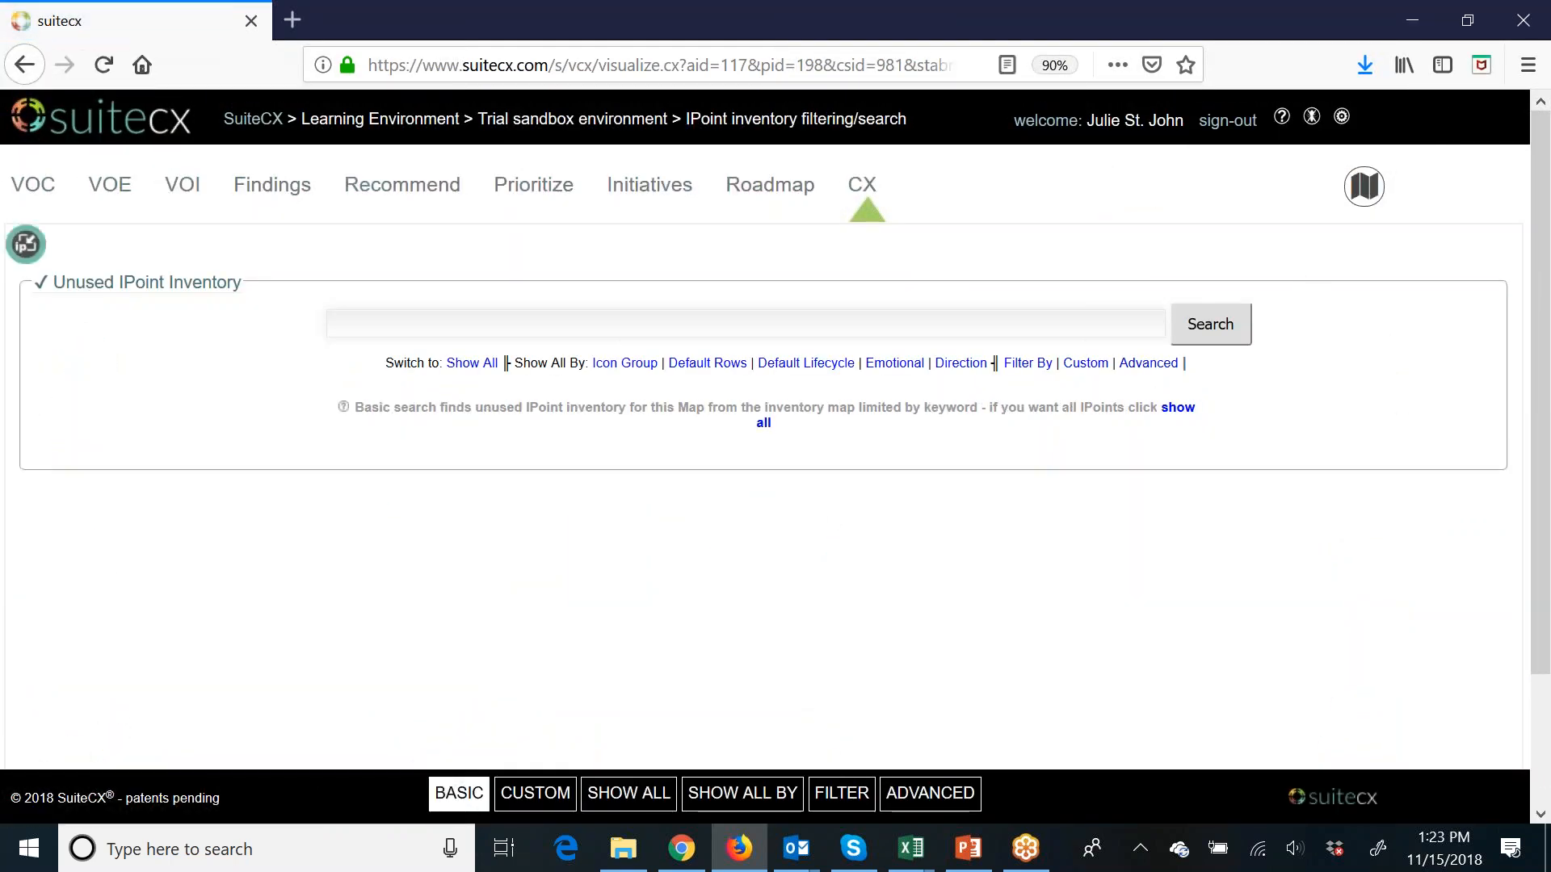
pyautogui.click(805, 368)
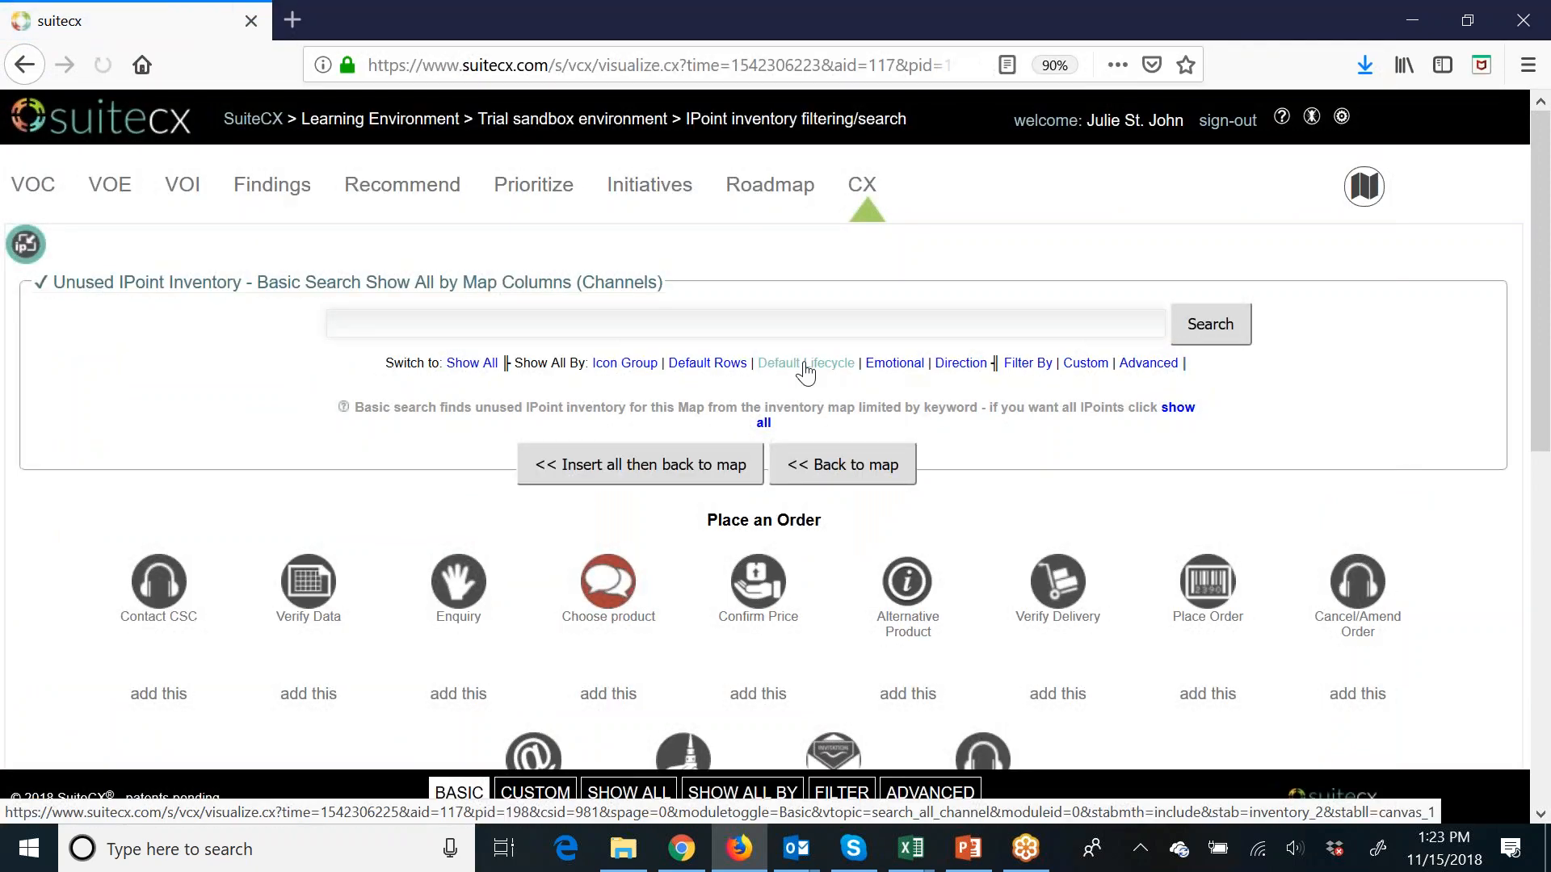
pyautogui.scroll(-3, 801, 421)
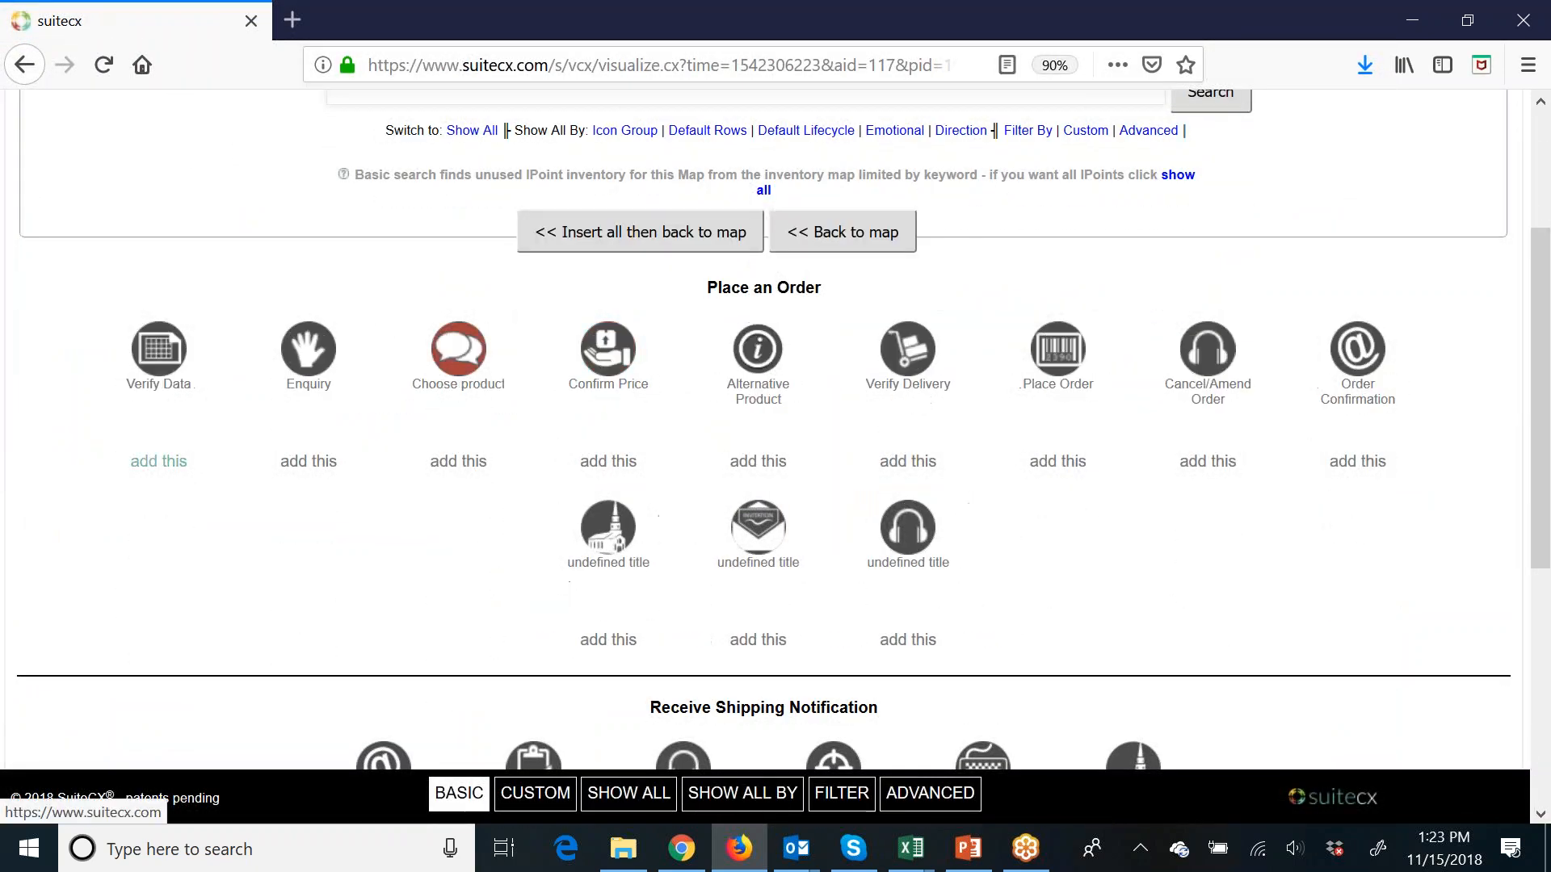
# Step: Add Contact CSC, Verify Data, Enquiry, Choose product, Confirm Price, Alternative Product, Verify Delivery and Place Order to the map, and go back to it
pyautogui.click(169, 464)
pyautogui.click(170, 464)
pyautogui.click(170, 464)
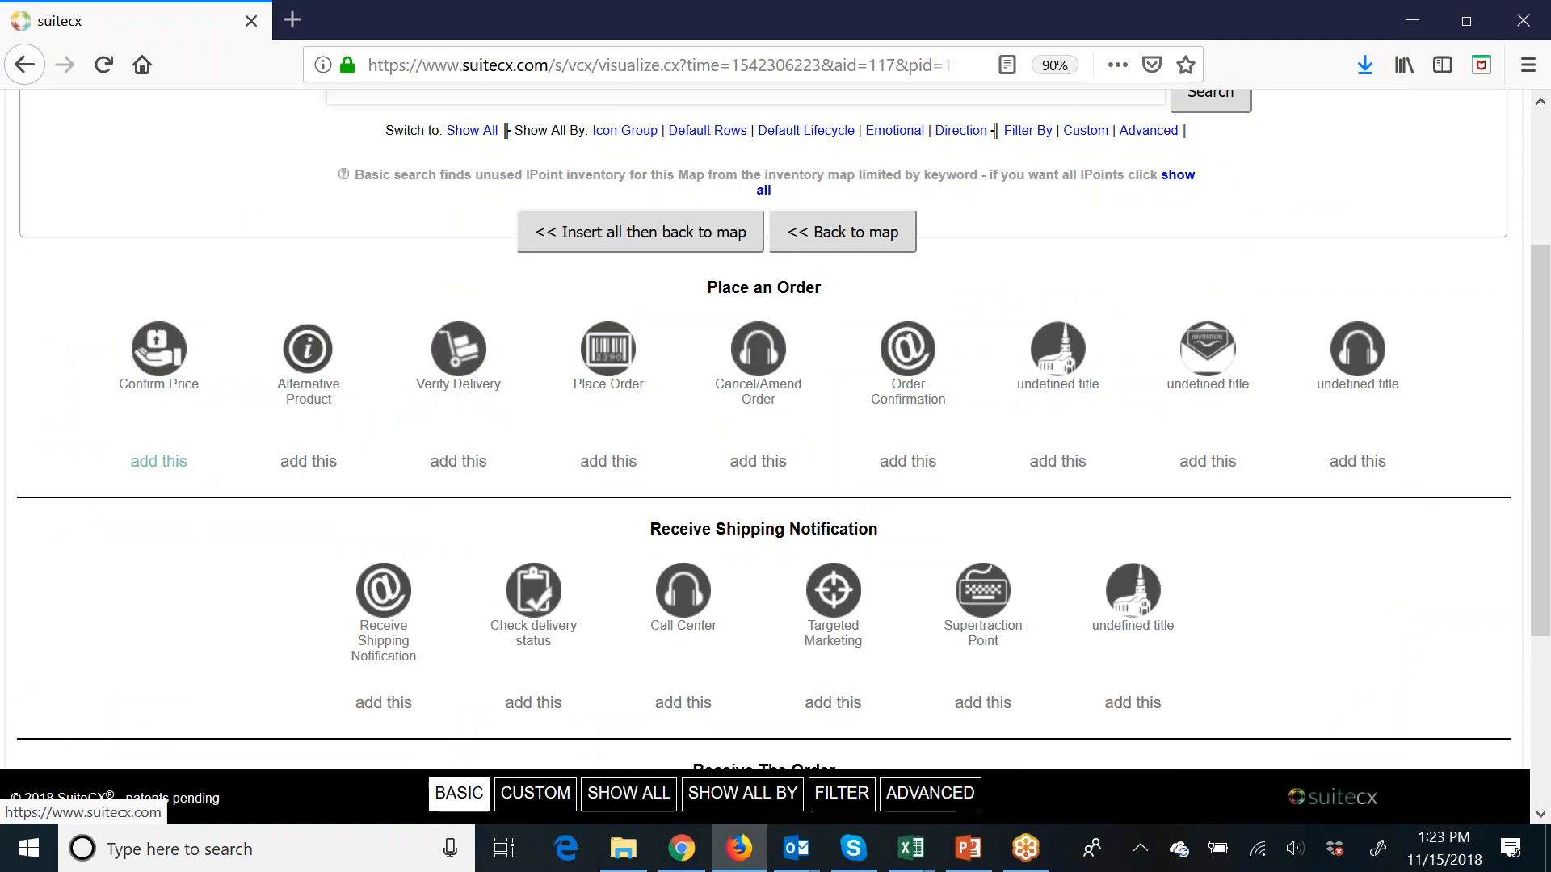
pyautogui.click(158, 460)
pyautogui.click(233, 461)
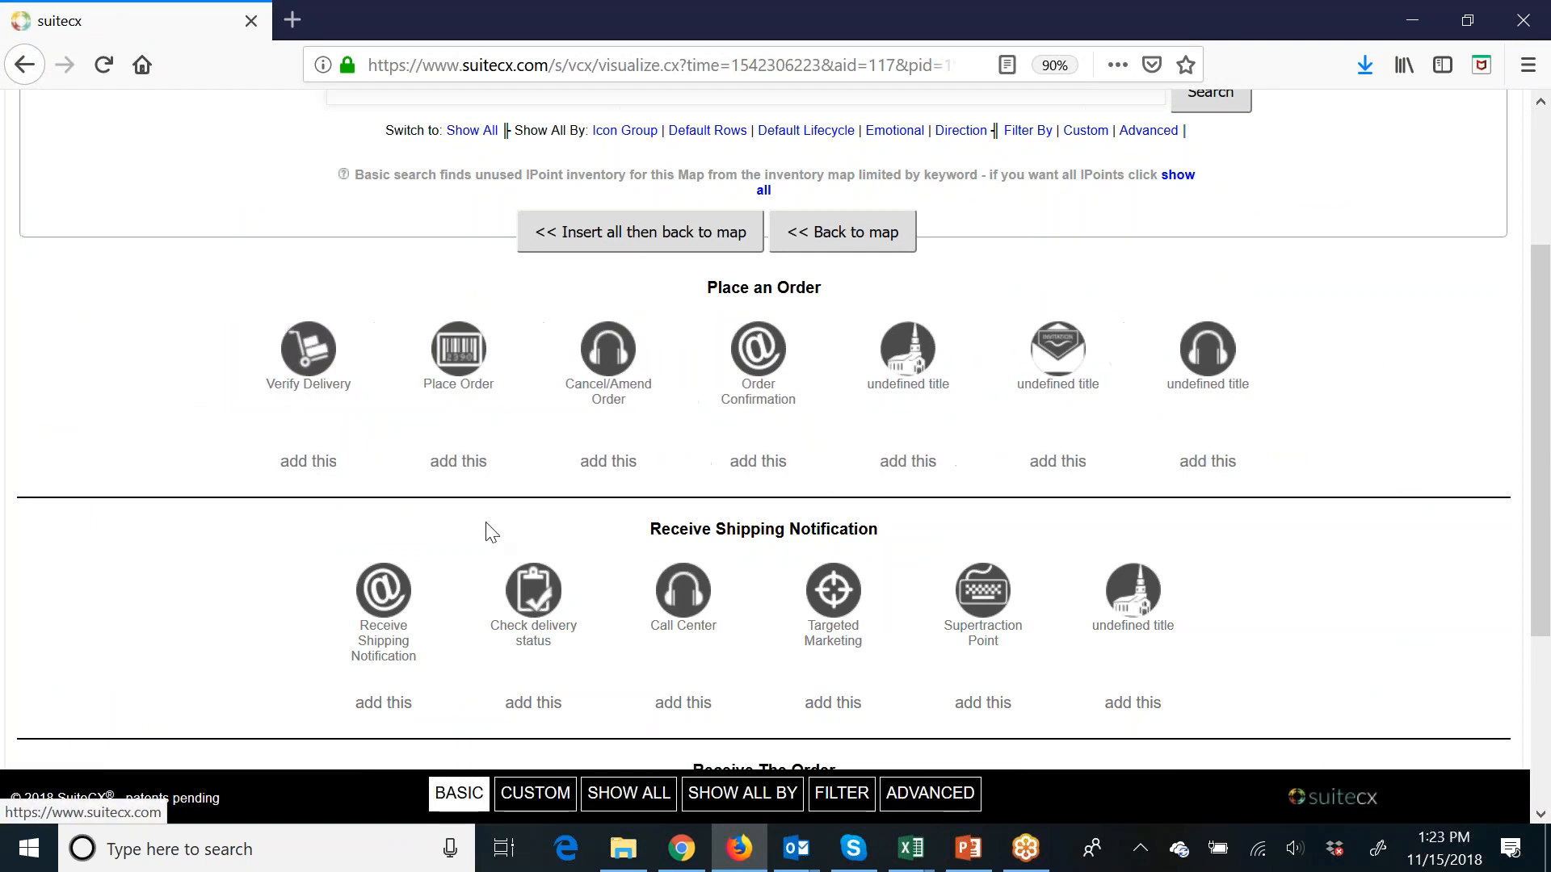
pyautogui.click(309, 467)
pyautogui.click(380, 465)
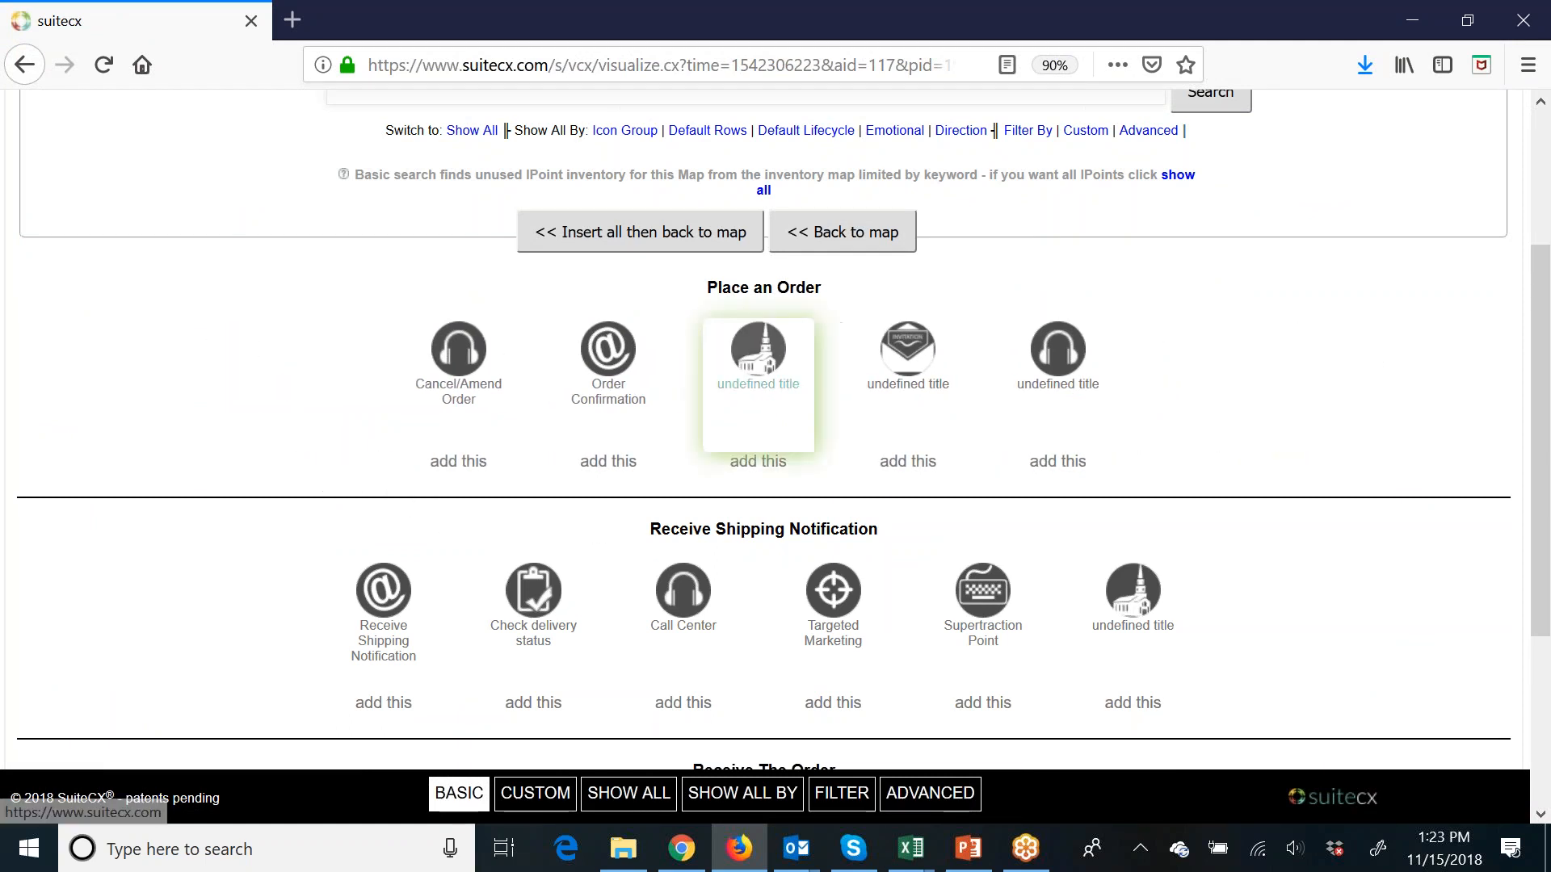
pyautogui.click(848, 236)
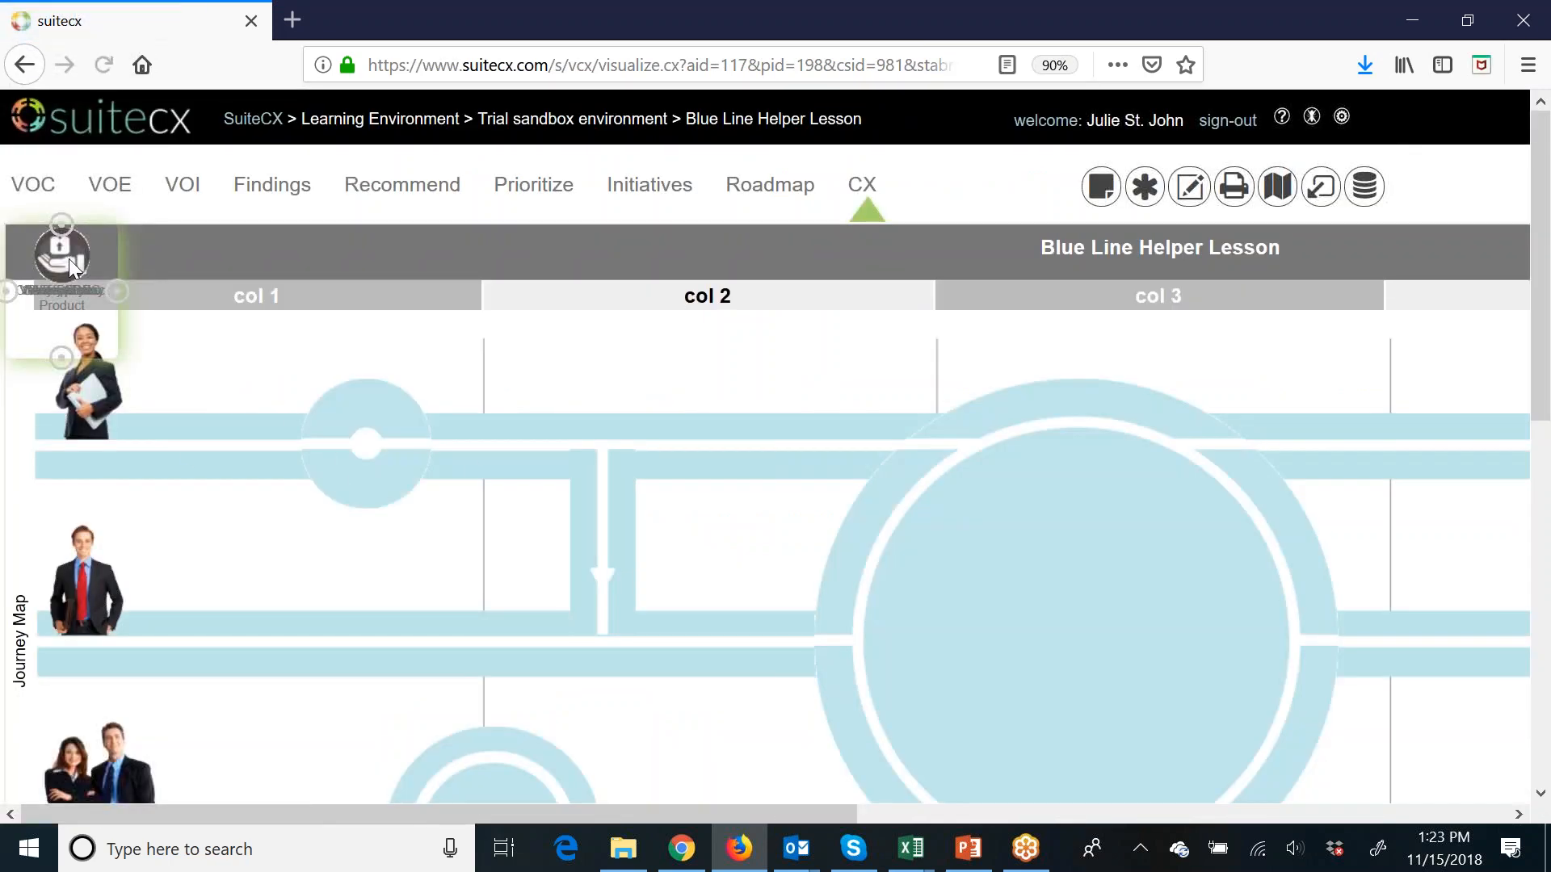
# Step: Place Alternative Product and Verify Delivery along the first persona's line and Enquiry on the upper part of the large circle
pyautogui.moveTo(69, 258); pyautogui.dragTo(433, 391)
pyautogui.moveTo(80, 265); pyautogui.dragTo(242, 421)
pyautogui.moveTo(65, 264); pyautogui.dragTo(772, 425)
pyautogui.moveTo(61, 255); pyautogui.dragTo(1007, 436)
# Step: Place Contact CSC and Verify Data on the large circle, Confirm Price on the third-line circle, and Choose product and Place Order at the connector's ends
pyautogui.moveTo(61, 255); pyautogui.dragTo(1272, 537)
pyautogui.moveTo(61, 255); pyautogui.dragTo(885, 609)
pyautogui.scroll(-2, 739, 666)
pyautogui.moveTo(422, 250); pyautogui.dragTo(465, 613)
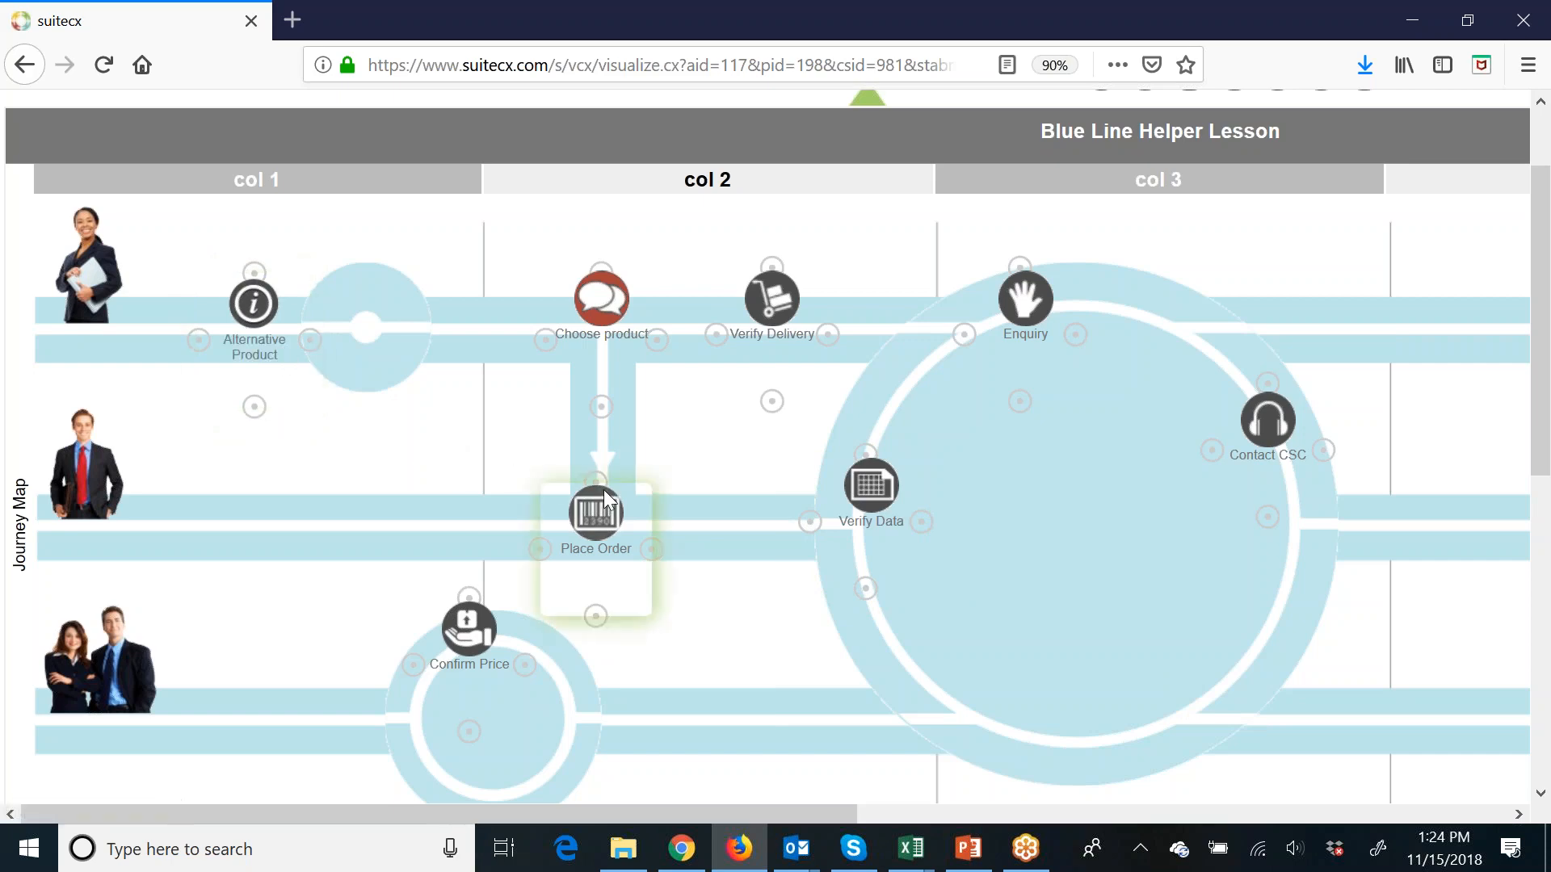
# Step: Show the map's IPoint actors/flags, EES, scores and segments, hide the connectors, and save these visibility settings
pyautogui.scroll(3, 607, 499)
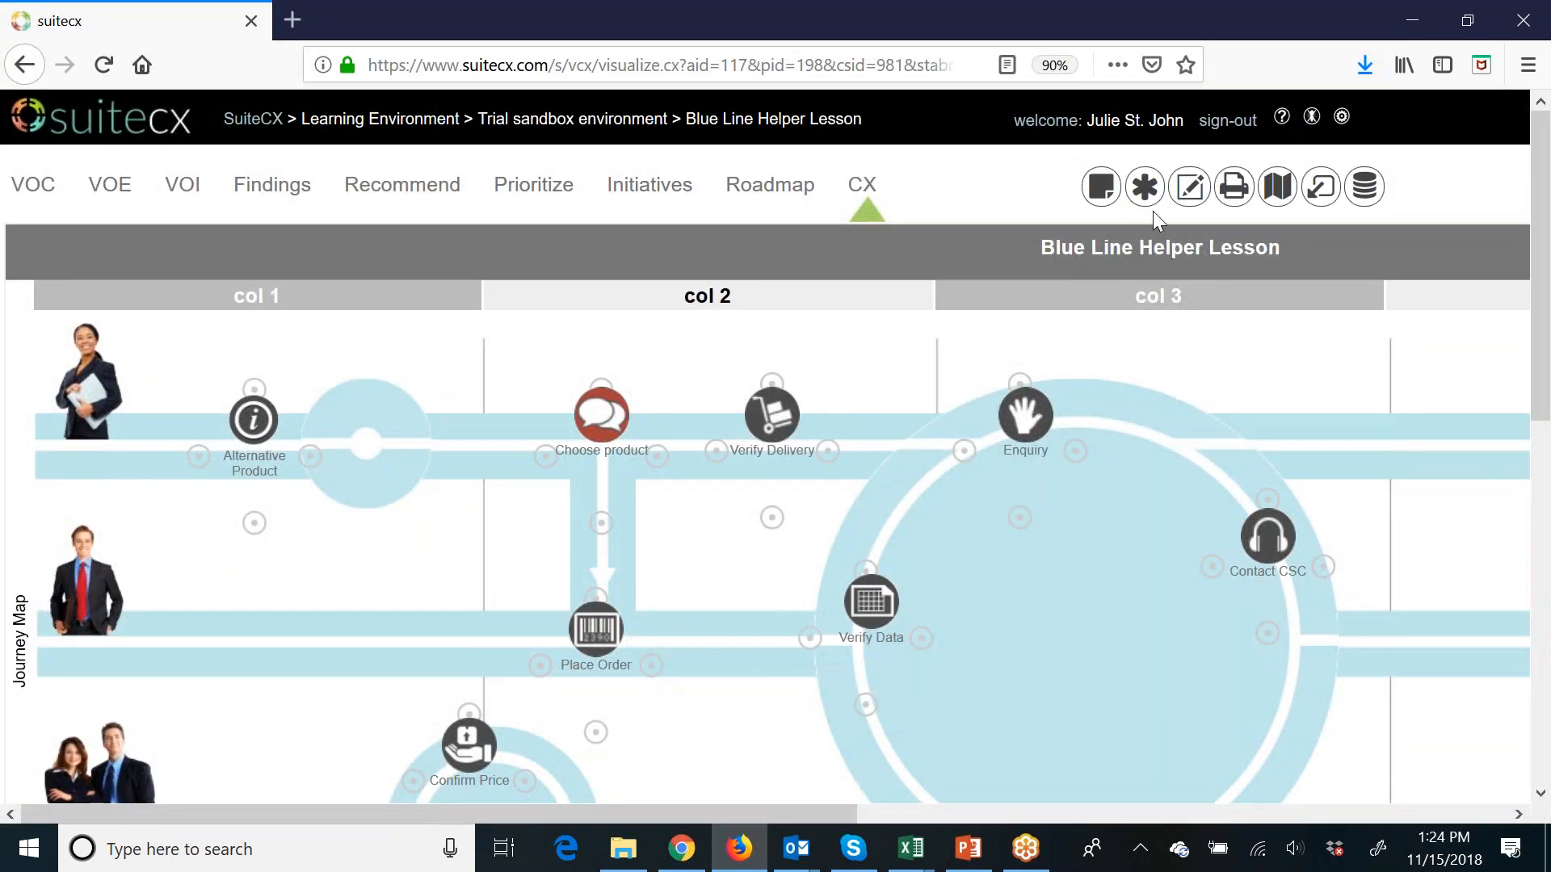
pyautogui.click(1190, 189)
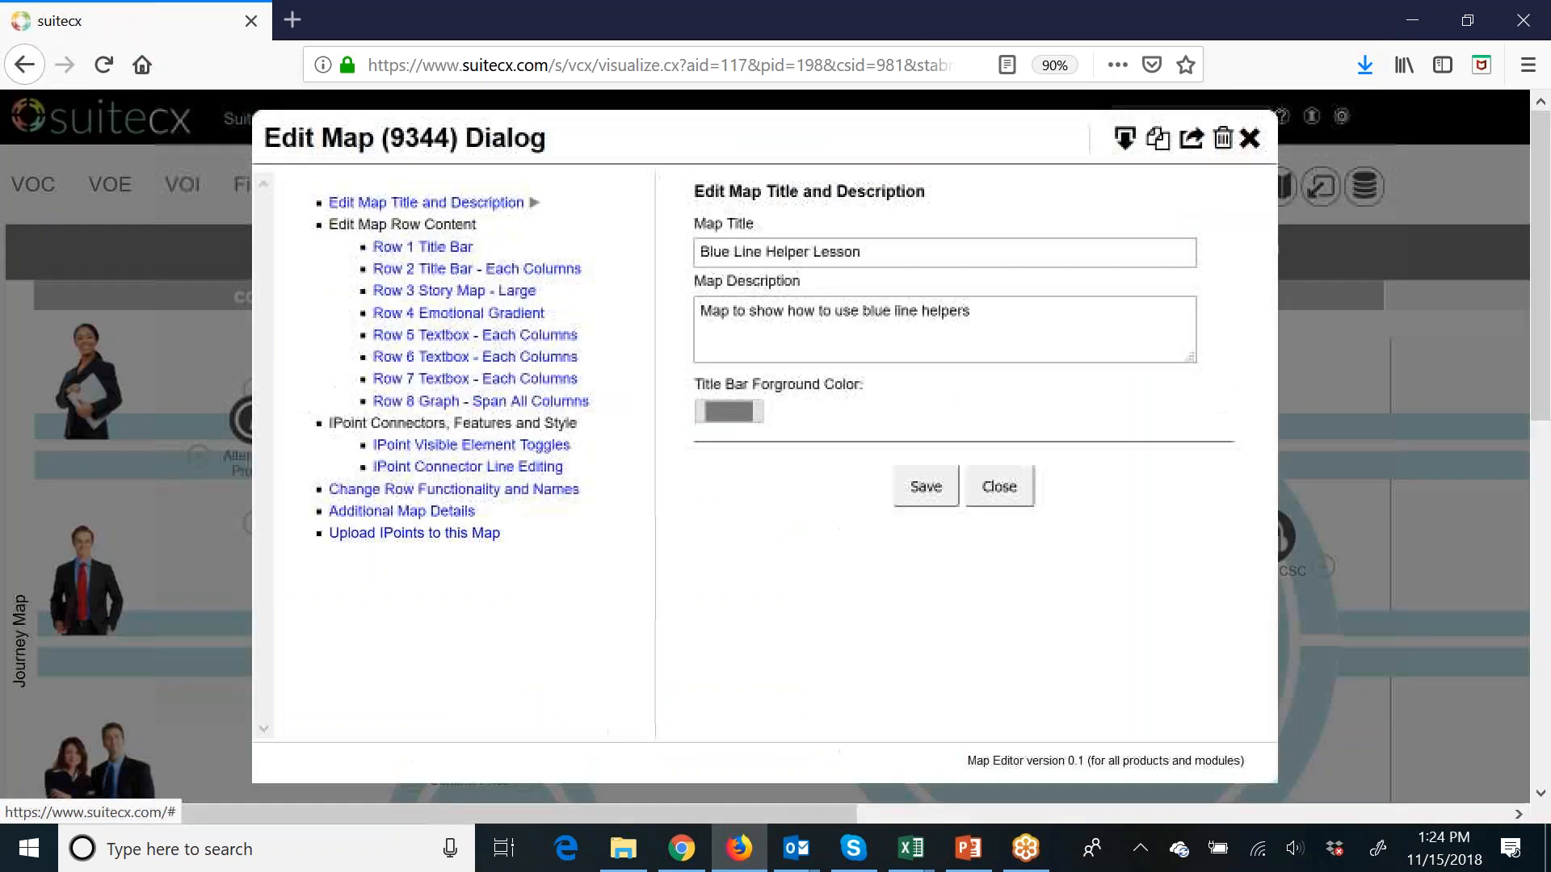
pyautogui.click(404, 450)
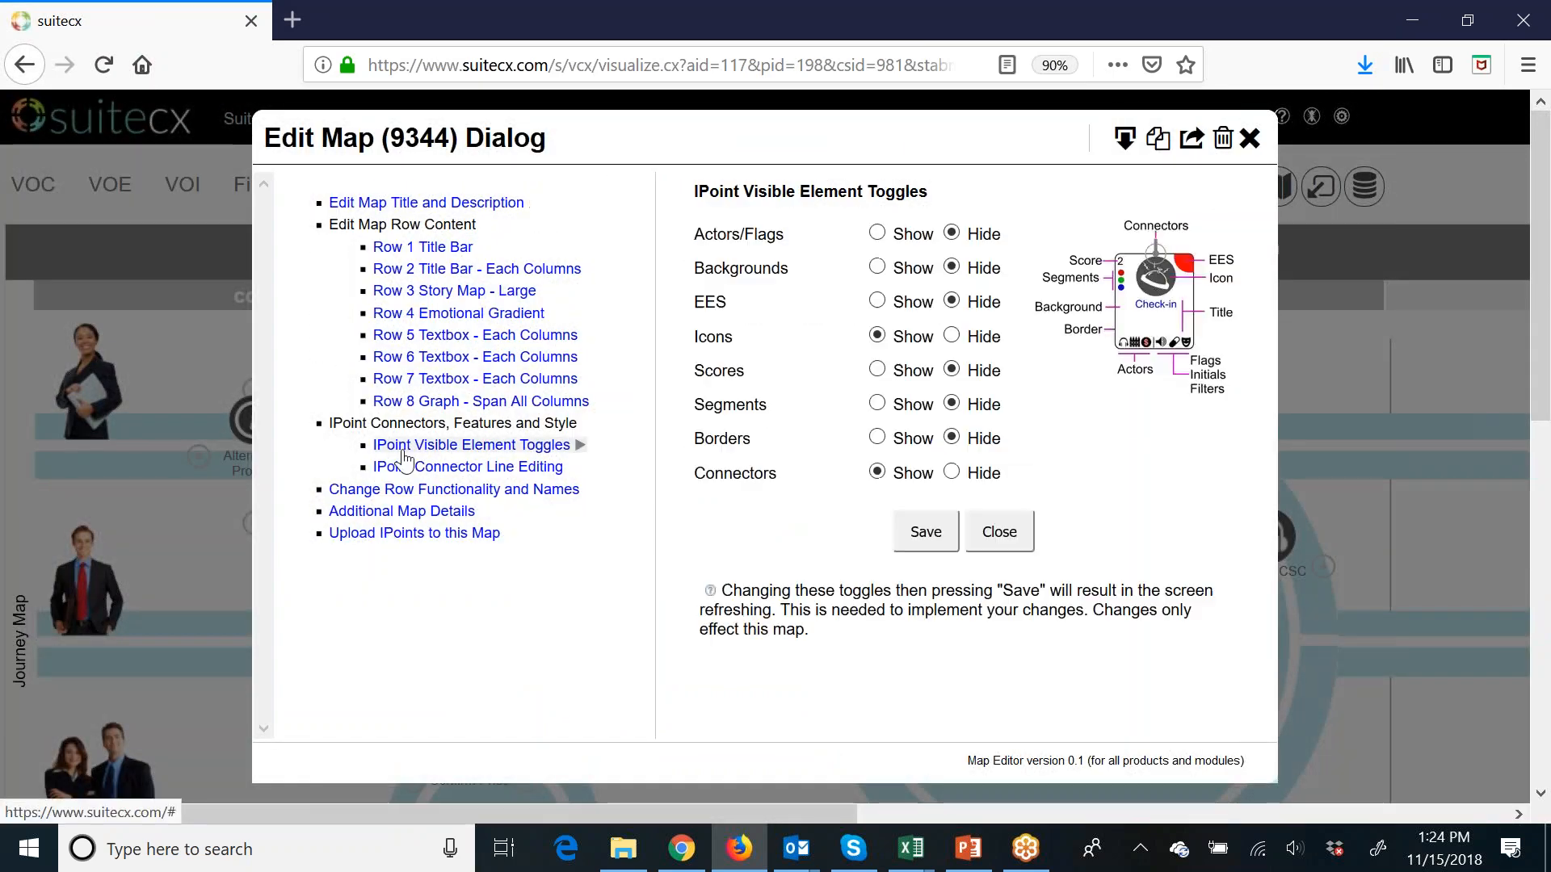
pyautogui.click(877, 234)
pyautogui.click(878, 302)
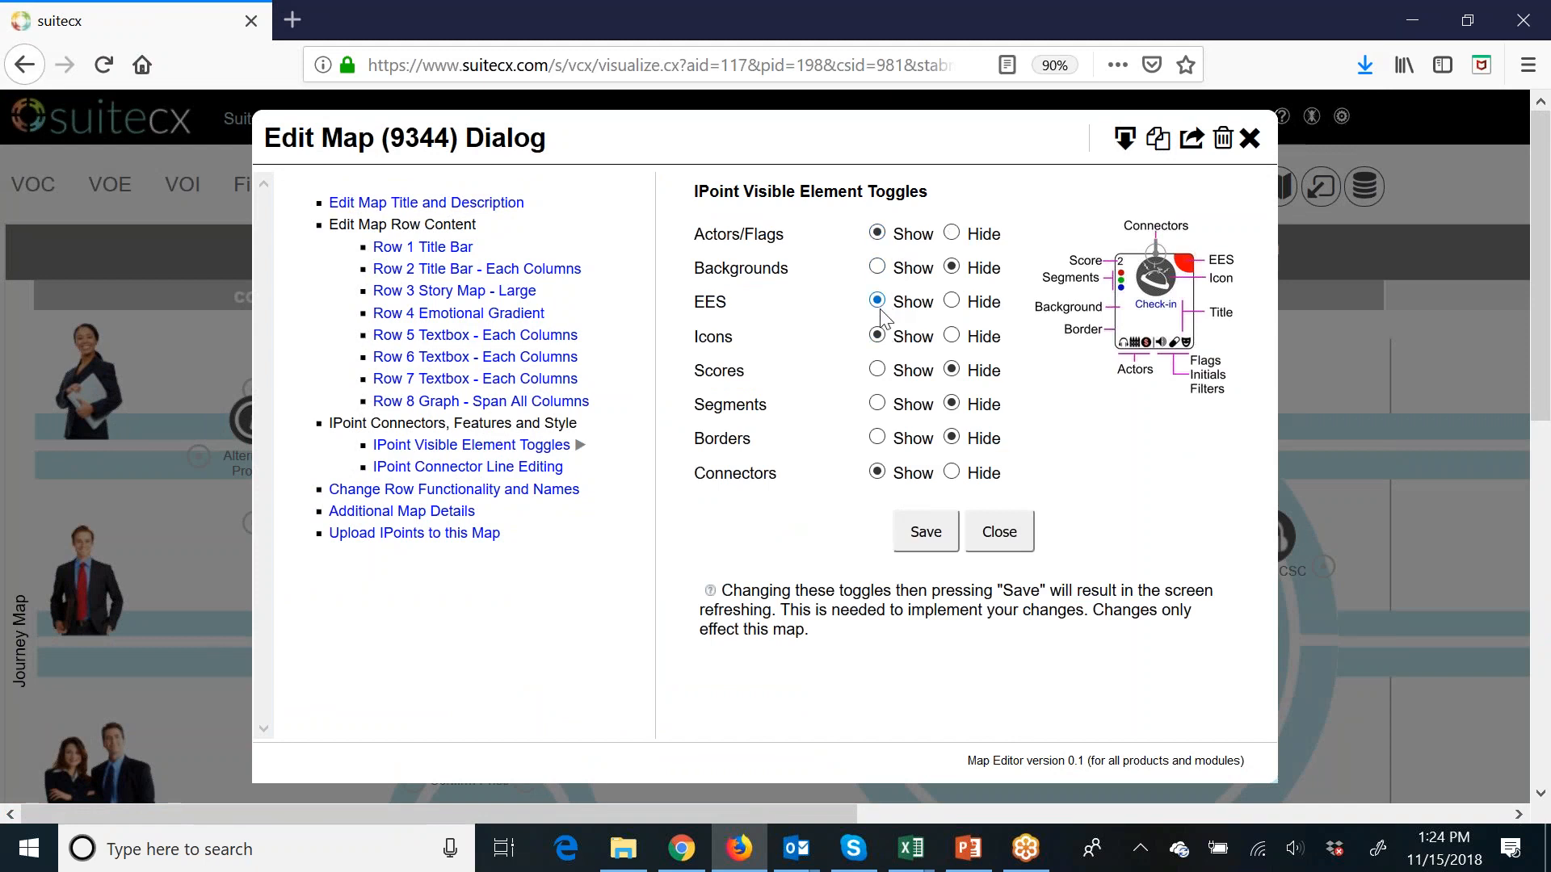
pyautogui.click(877, 370)
pyautogui.click(878, 405)
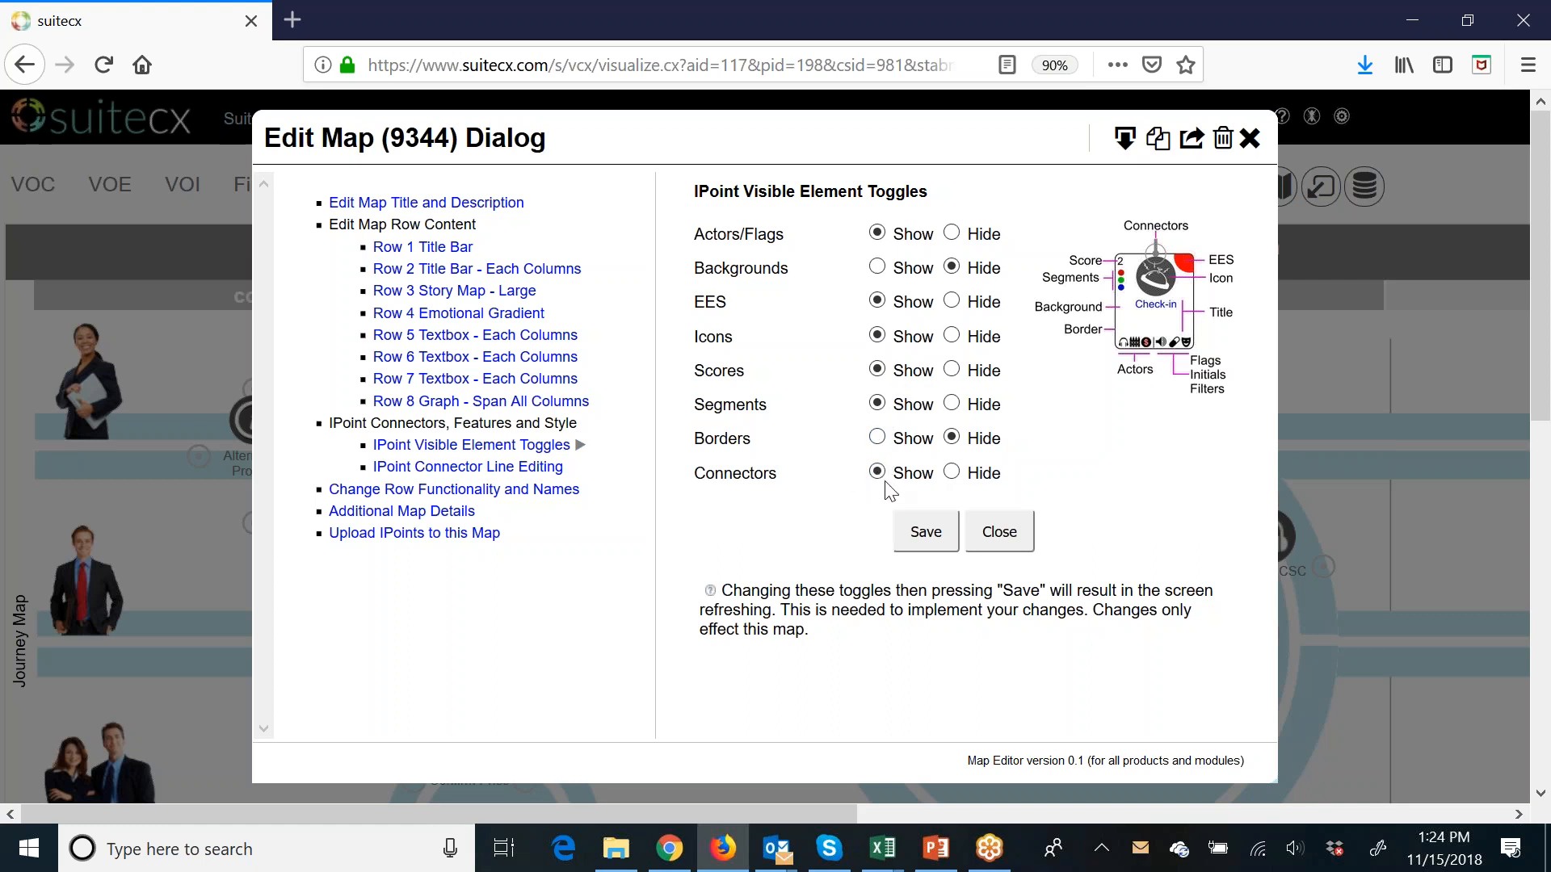
pyautogui.click(951, 473)
pyautogui.click(937, 544)
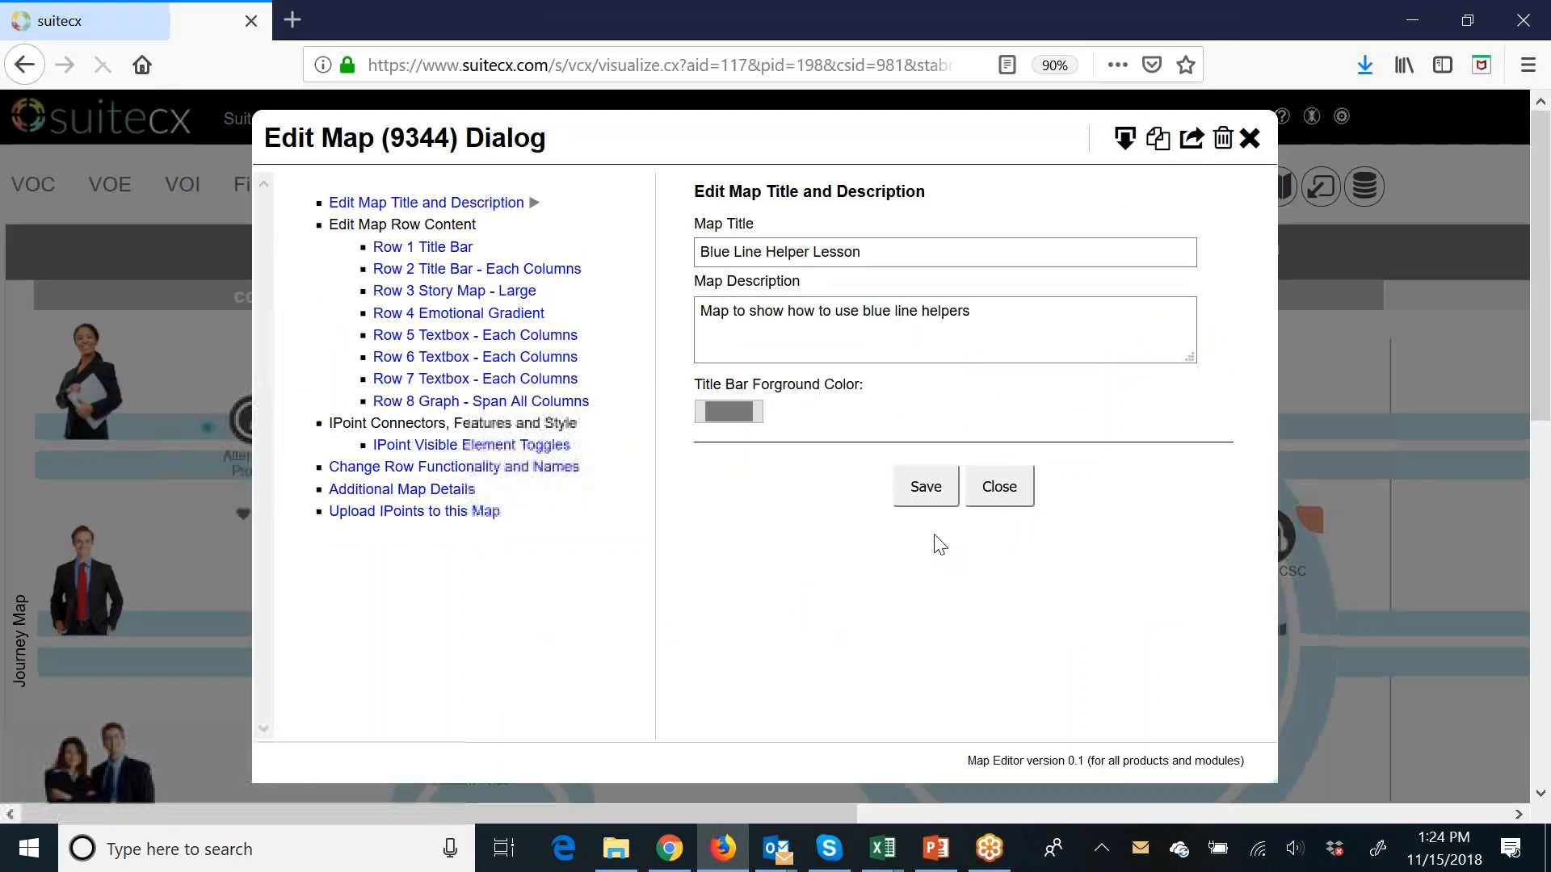
pyautogui.click(997, 485)
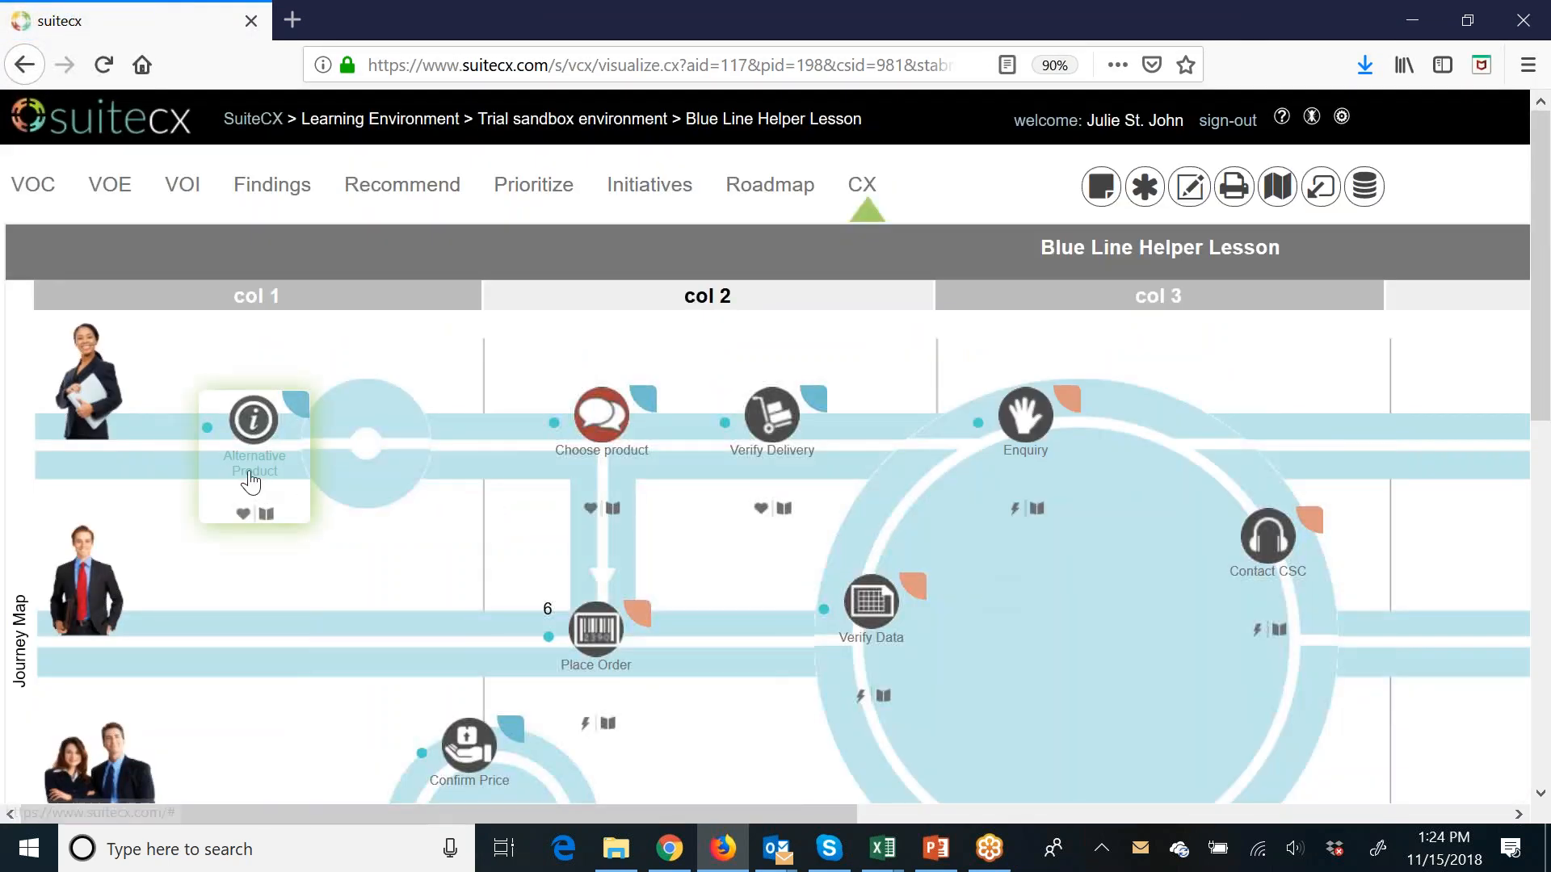
# Step: Nudge the Place Order IPoint slightly so it lines up with the lower end of the vertical connector below Choose product
pyautogui.scroll(-3, 480, 518)
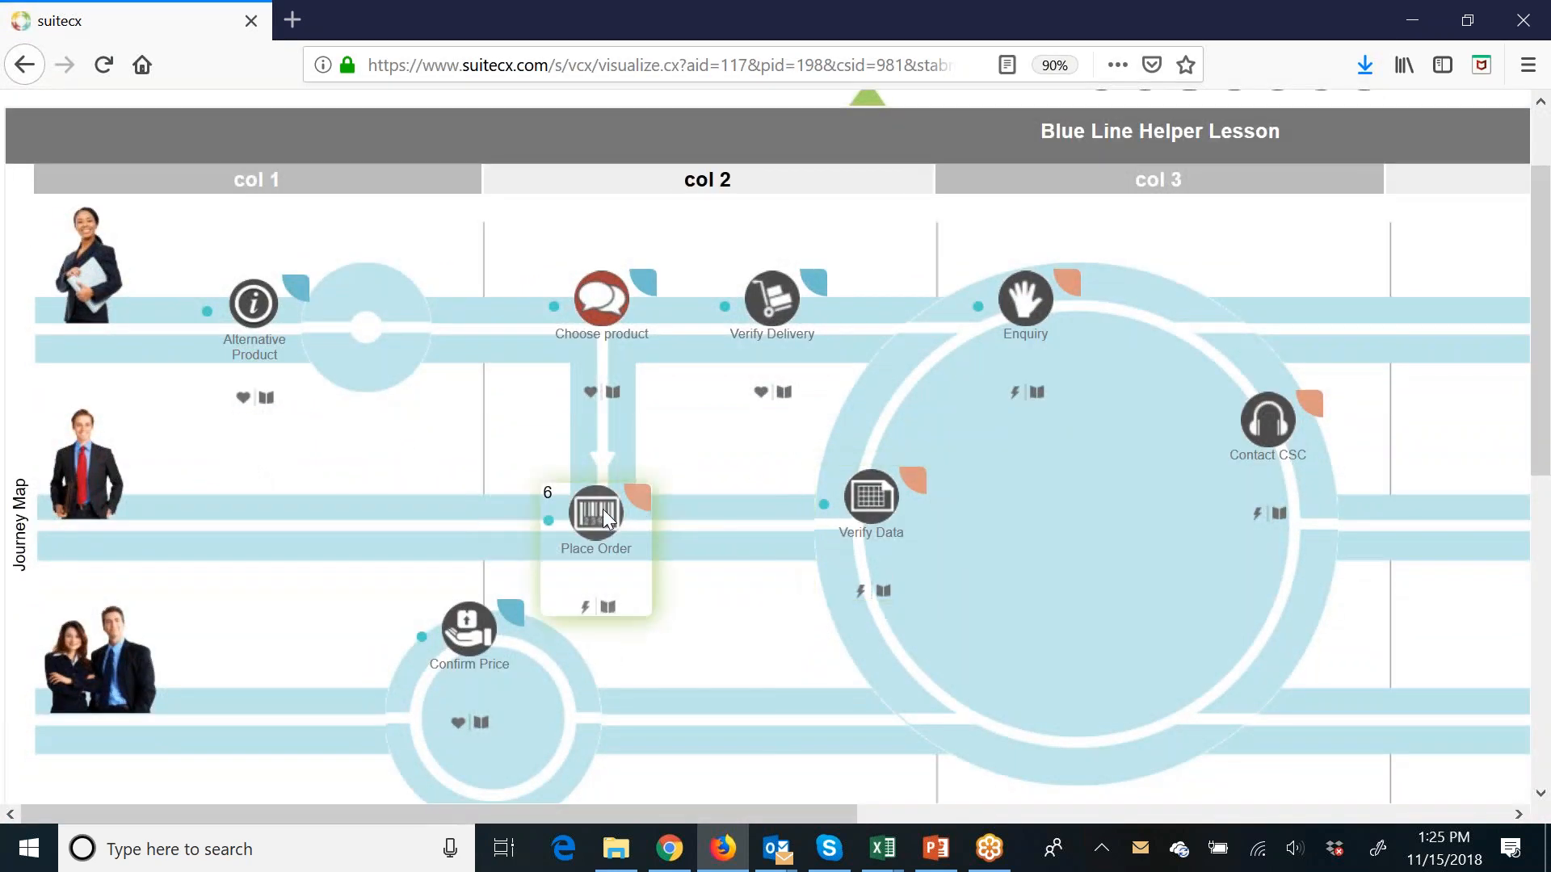
pyautogui.moveTo(602, 510); pyautogui.dragTo(608, 507)
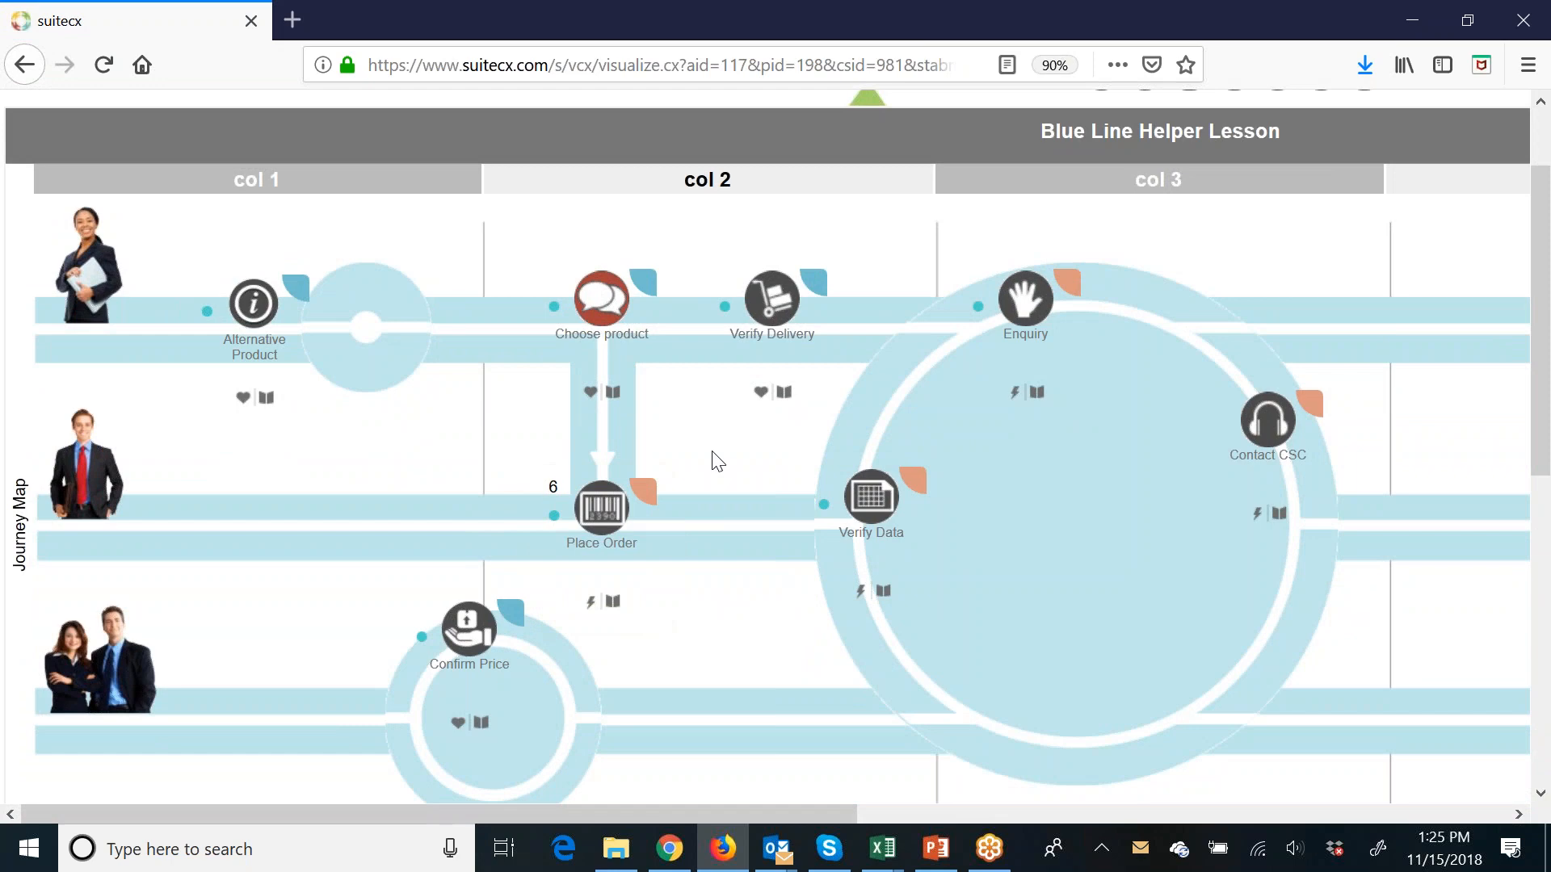
pyautogui.scroll(-6, 704, 466)
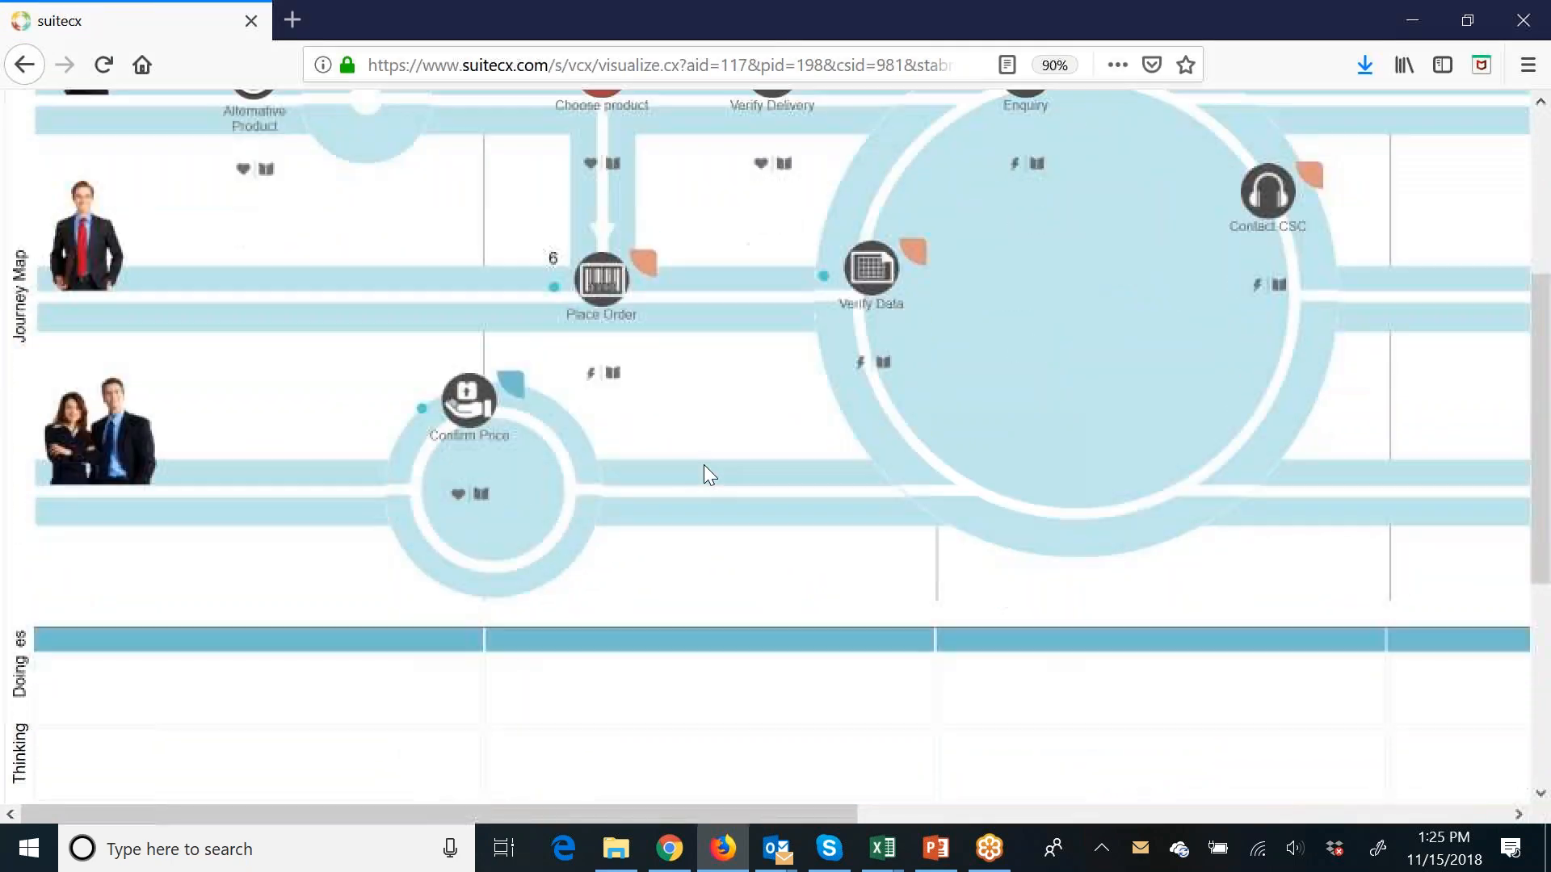
# Step: Export the Blue Line Helper Lesson map as an image
pyautogui.scroll(5, 704, 467)
pyautogui.scroll(3, 705, 467)
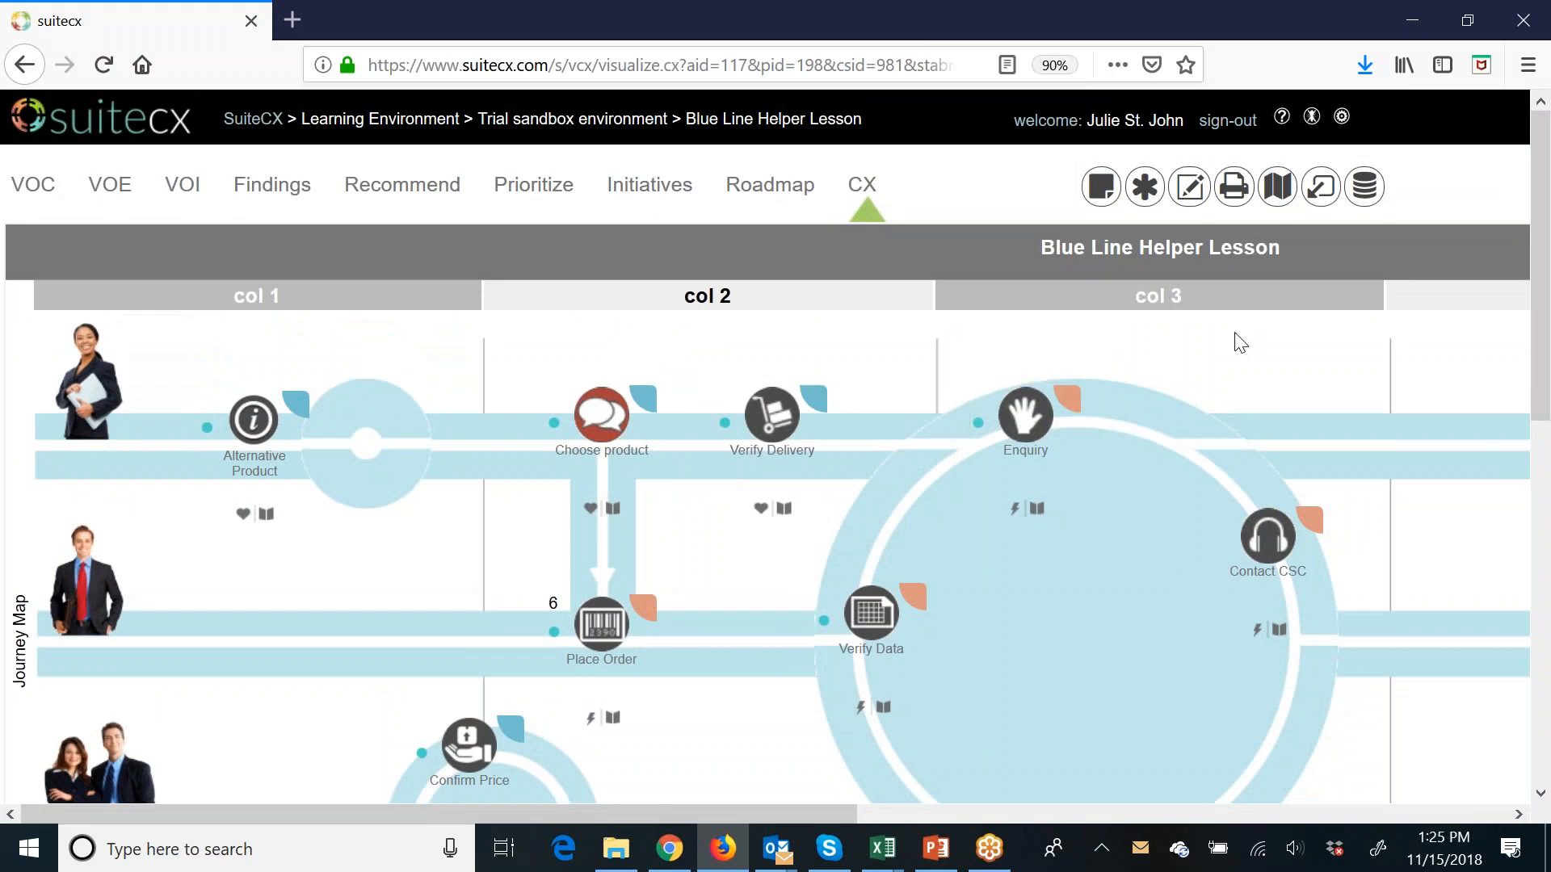
pyautogui.click(1233, 187)
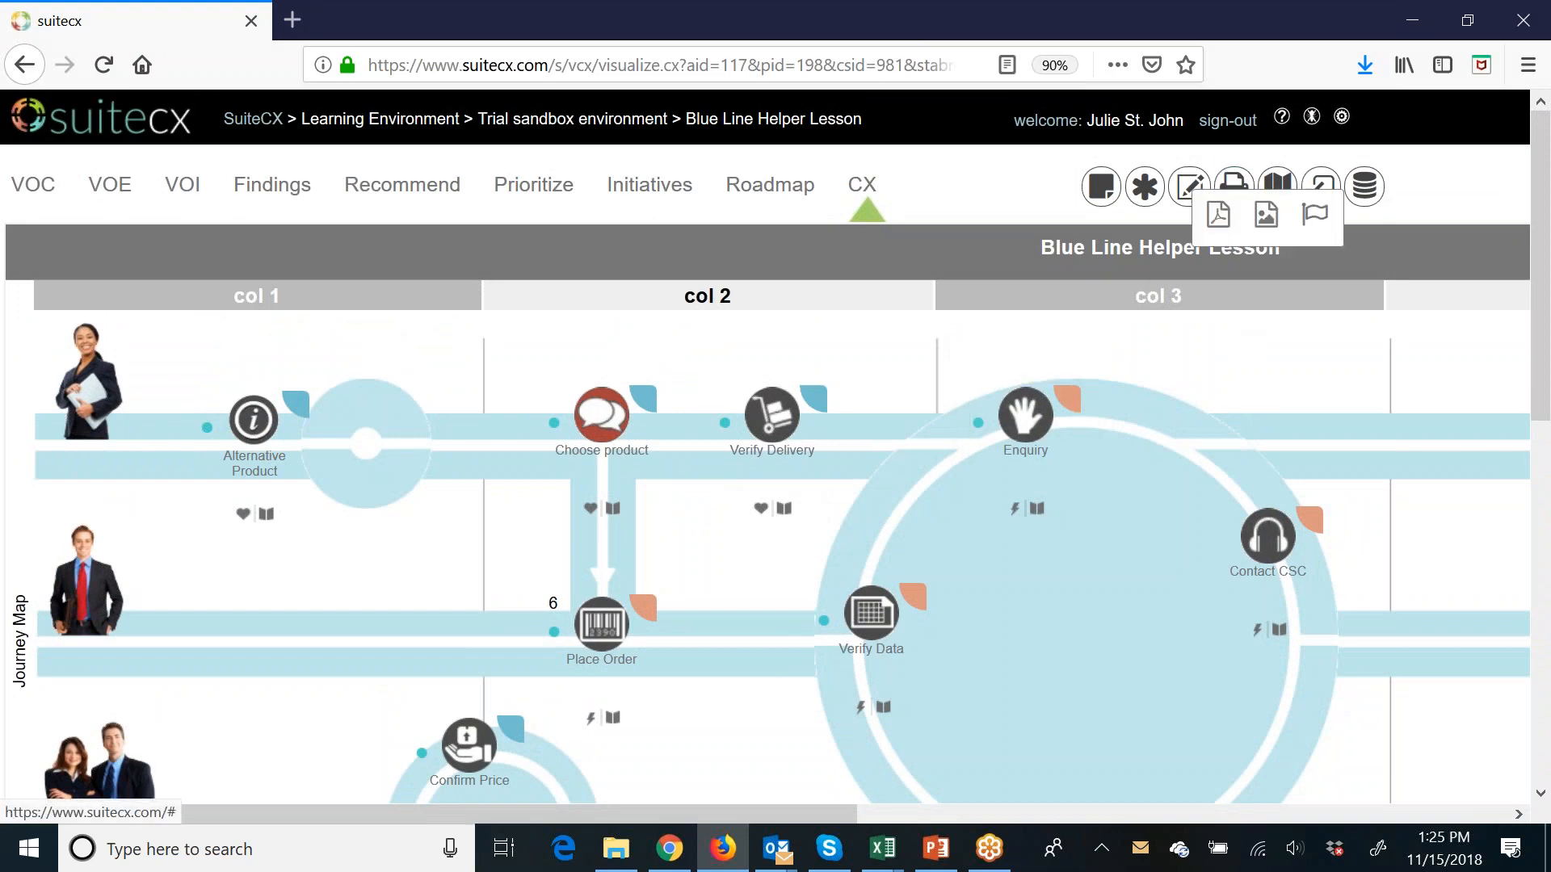
pyautogui.click(1266, 214)
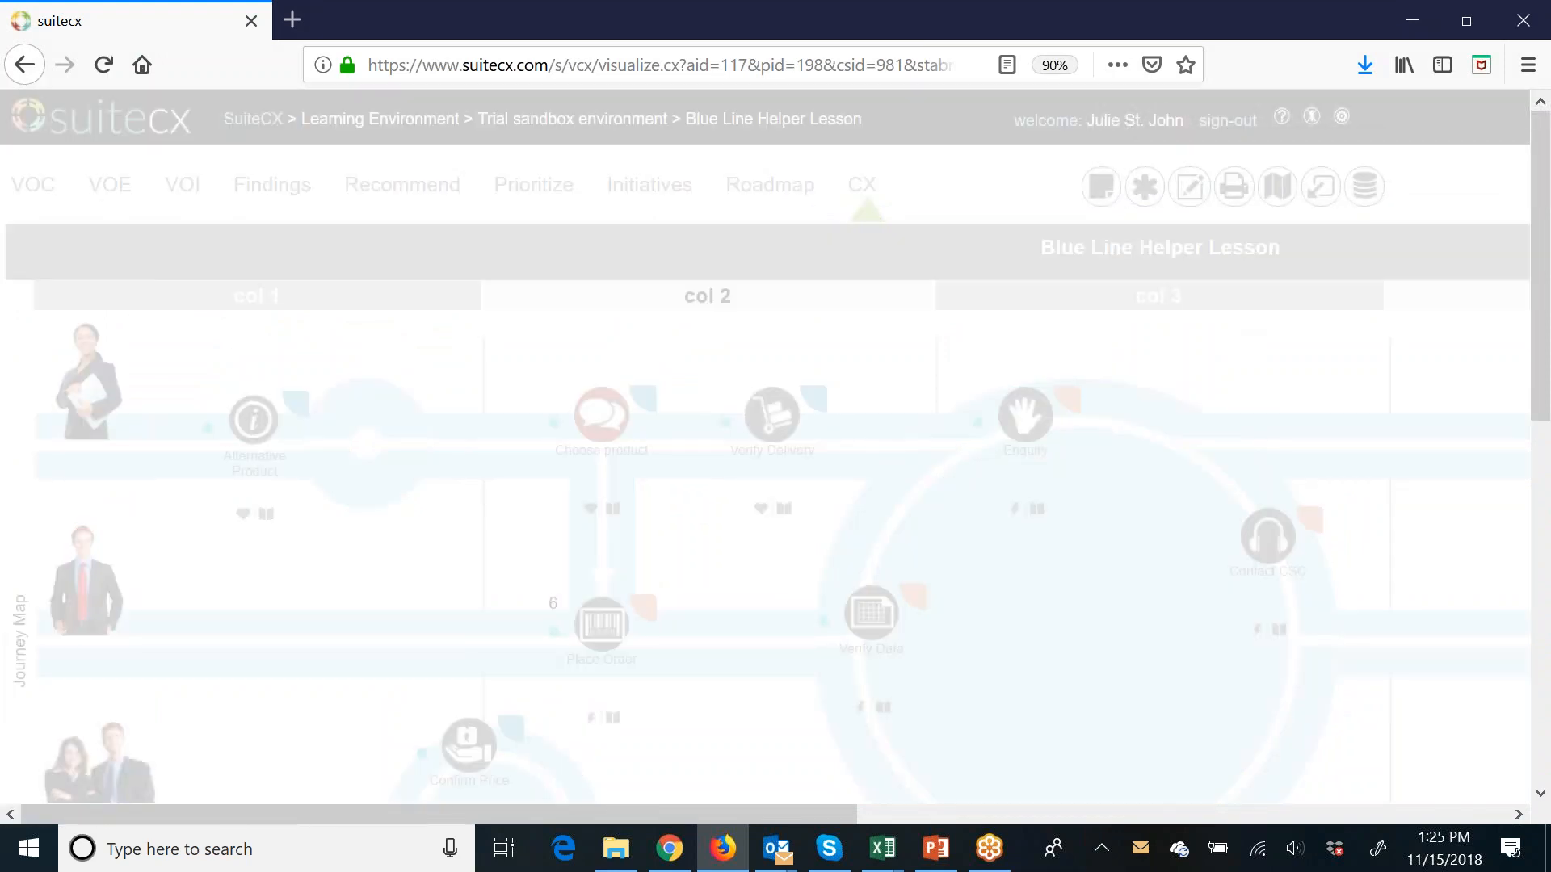